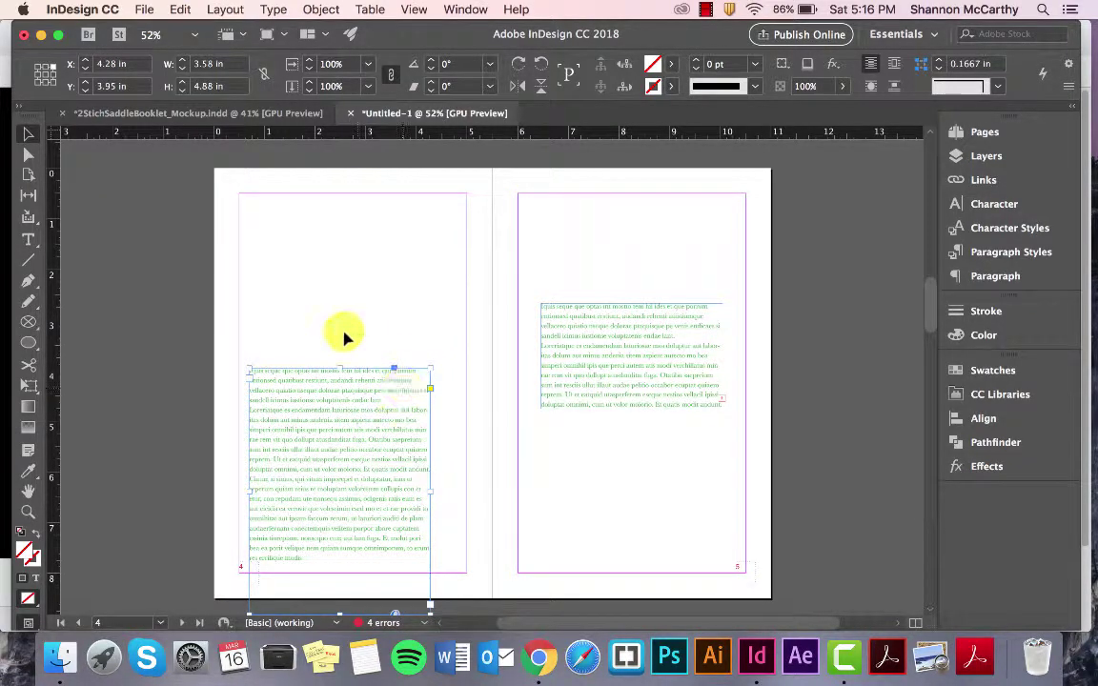
- Move the continued text frame onto page 5 and draw a 0.66 in circle on page 4
key("shift+Page_Down")
left_click_drag(295, 411, 590, 457)
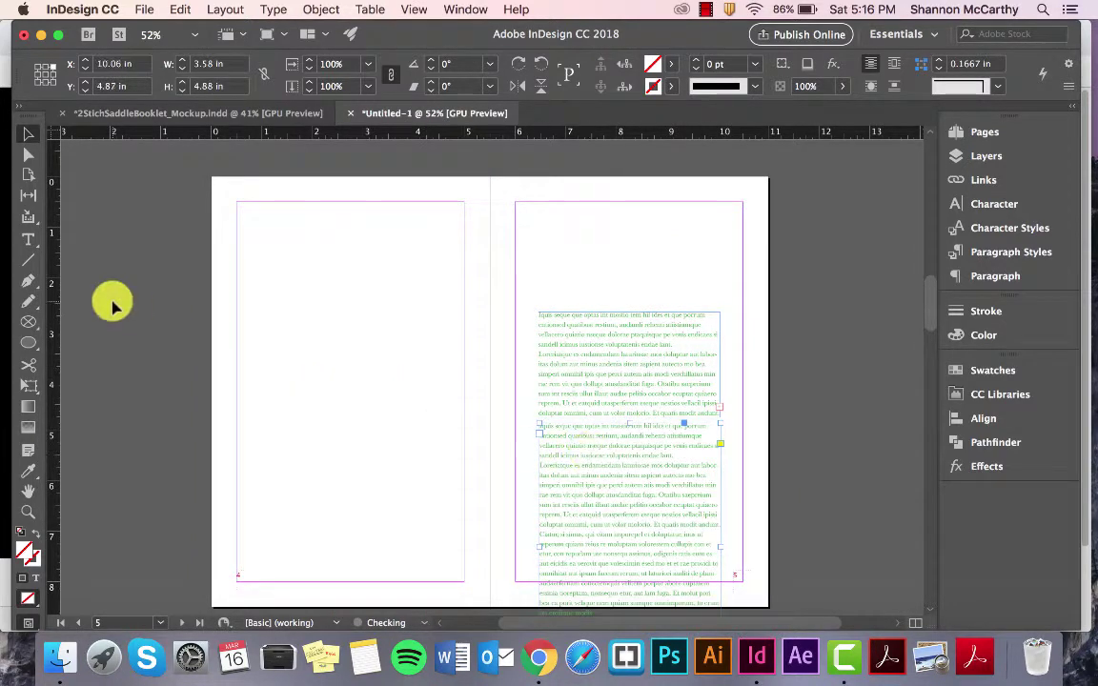
left_click_drag(29, 350, 90, 380)
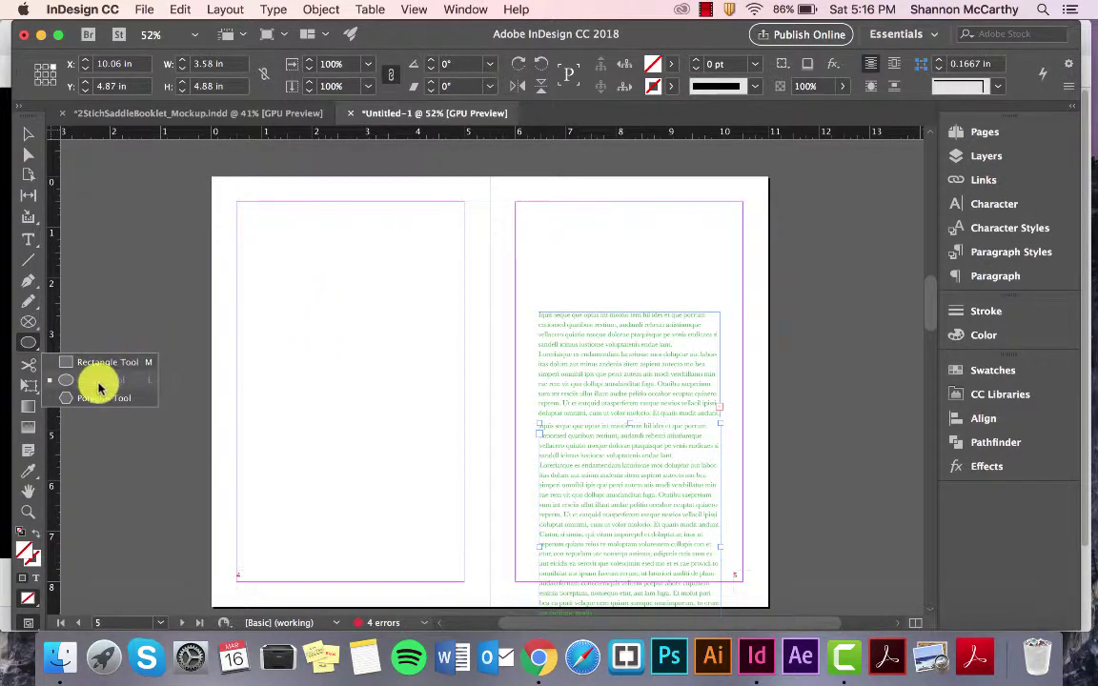
left_click_drag(313, 325, 349, 371)
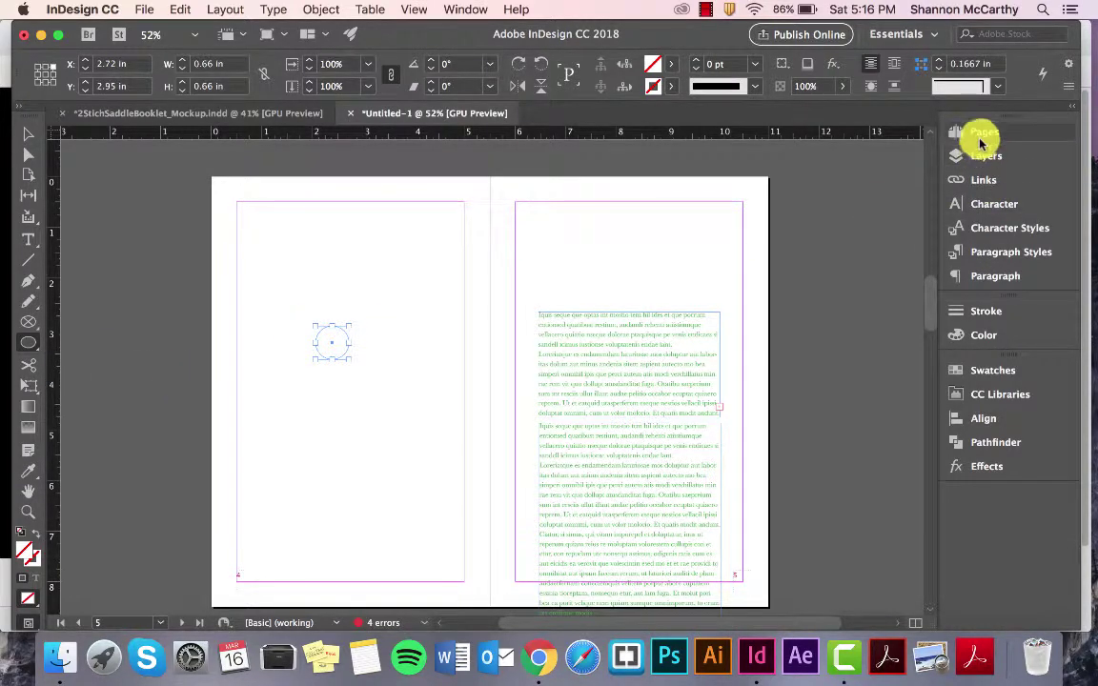
- Float the Swatches panel, fill the circle with C=100 M=90 Y=10 K=0 blue, and duplicate that swatch
left_click(1003, 365)
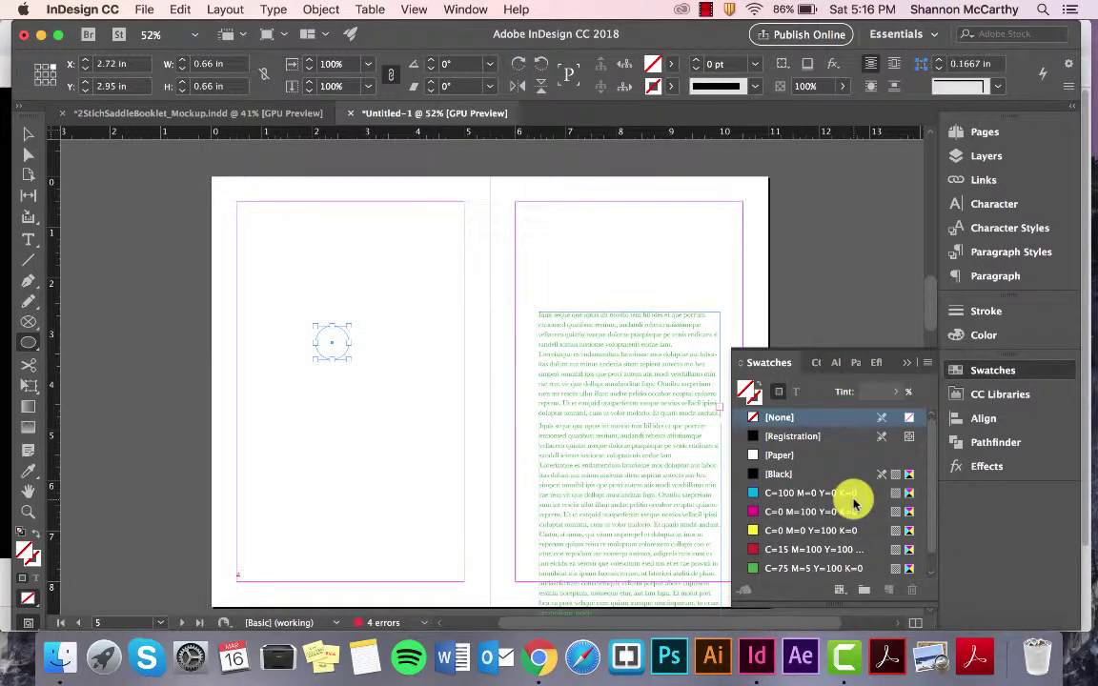
left_click_drag(788, 363, 780, 179)
left_click_drag(837, 423, 838, 505)
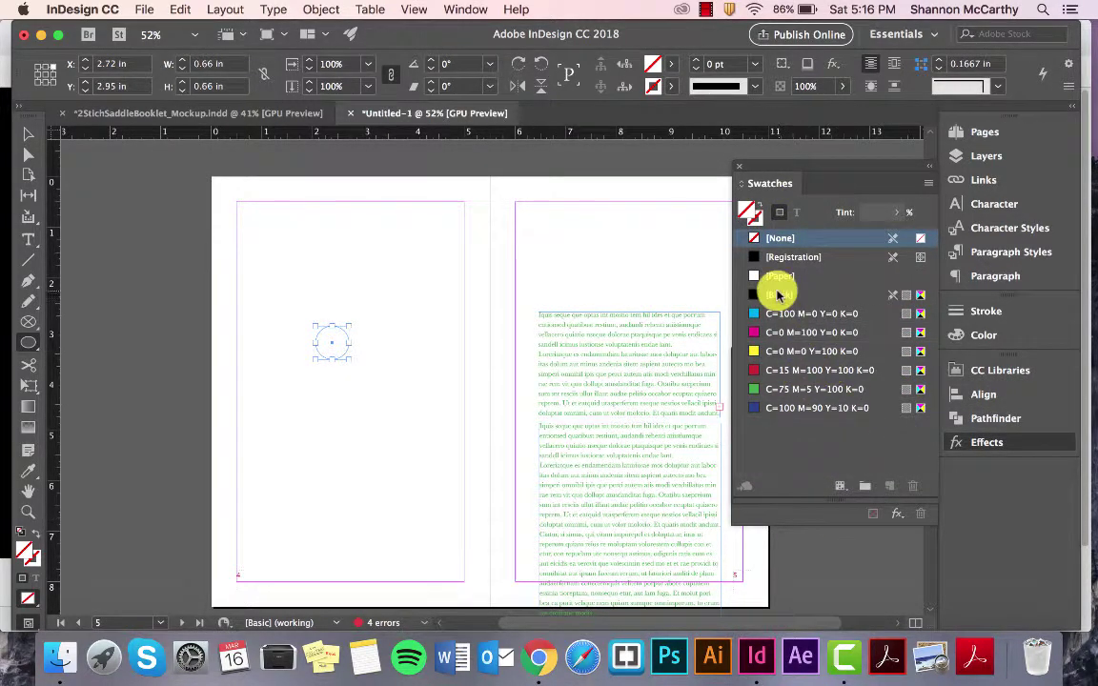
left_click(831, 408)
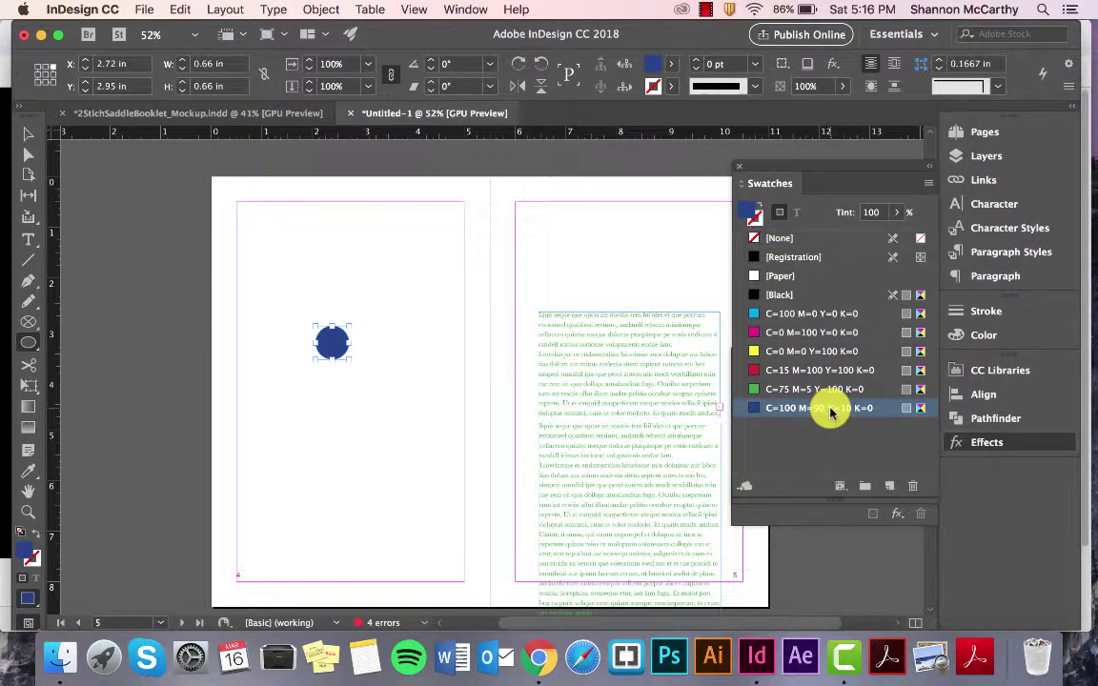
left_click(889, 487)
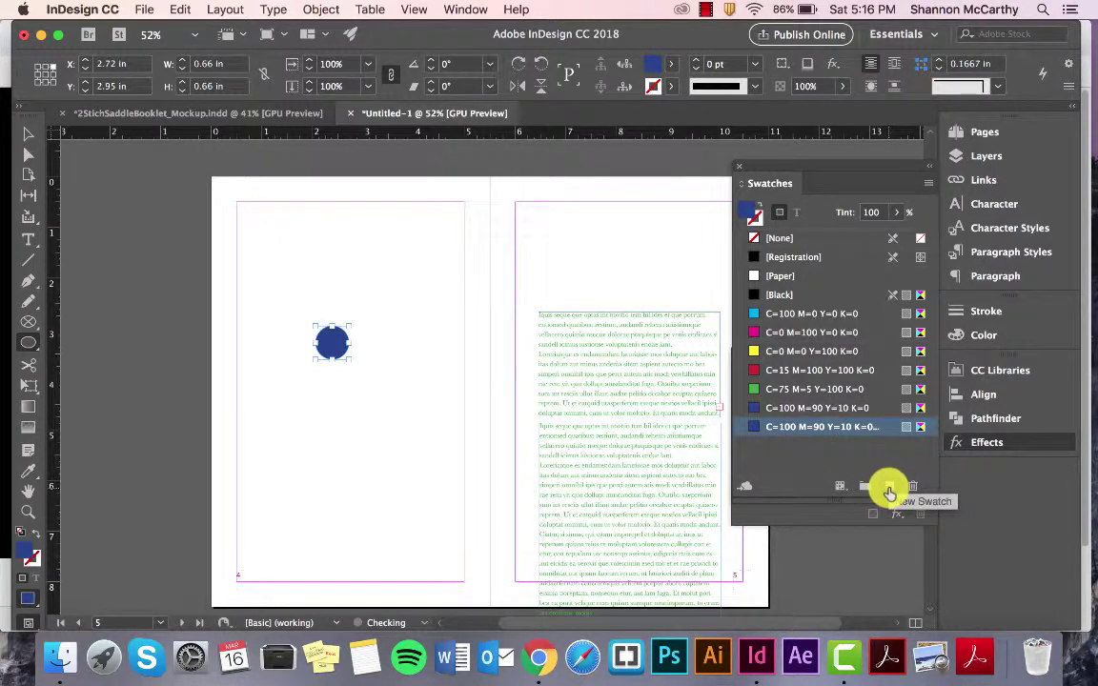
- Edit the duplicated swatch to Process CMYK values C=100 M=21 Y=41 K=0
double_click(758, 430)
left_click_drag(294, 311, 247, 312)
left_click(267, 216)
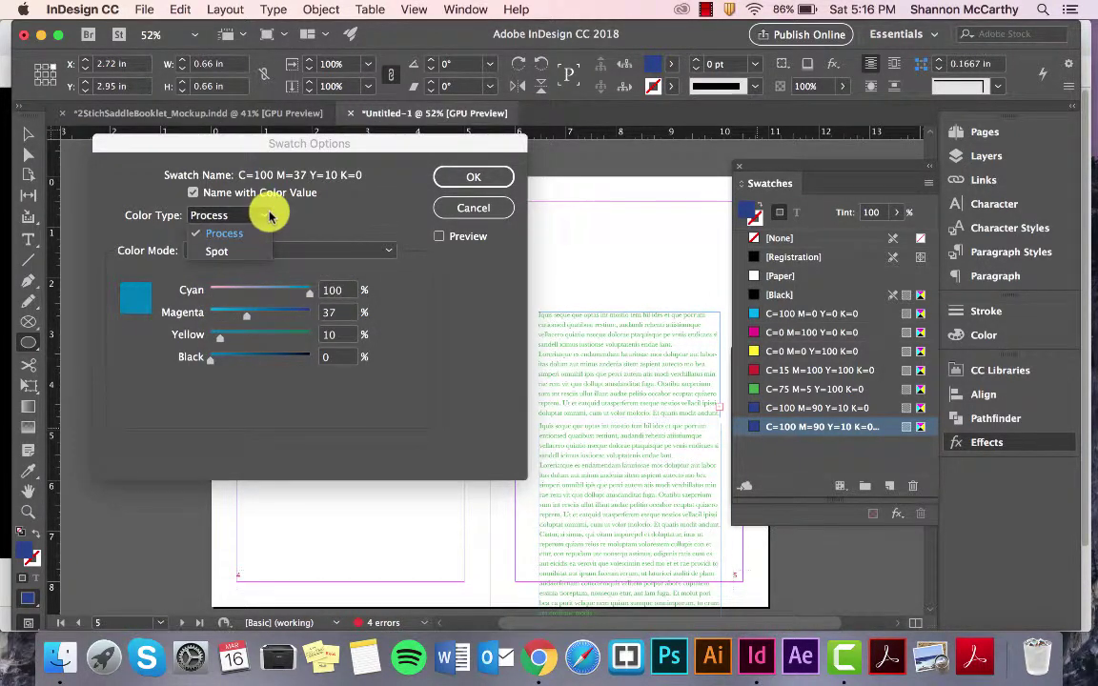
left_click(286, 218)
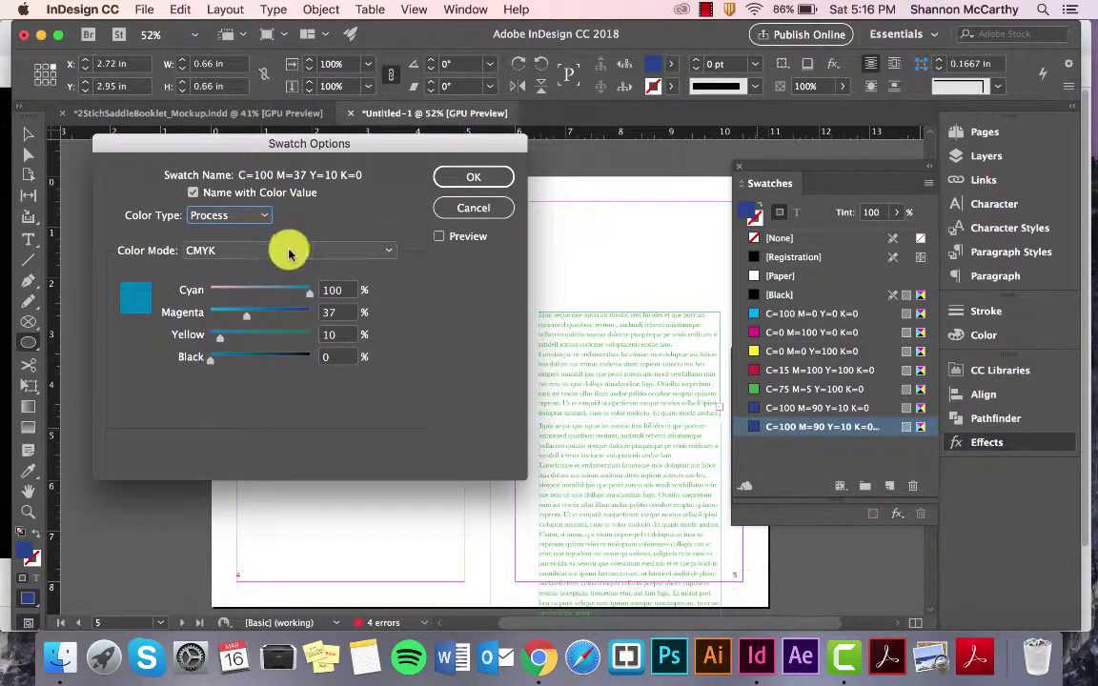
left_click(290, 252)
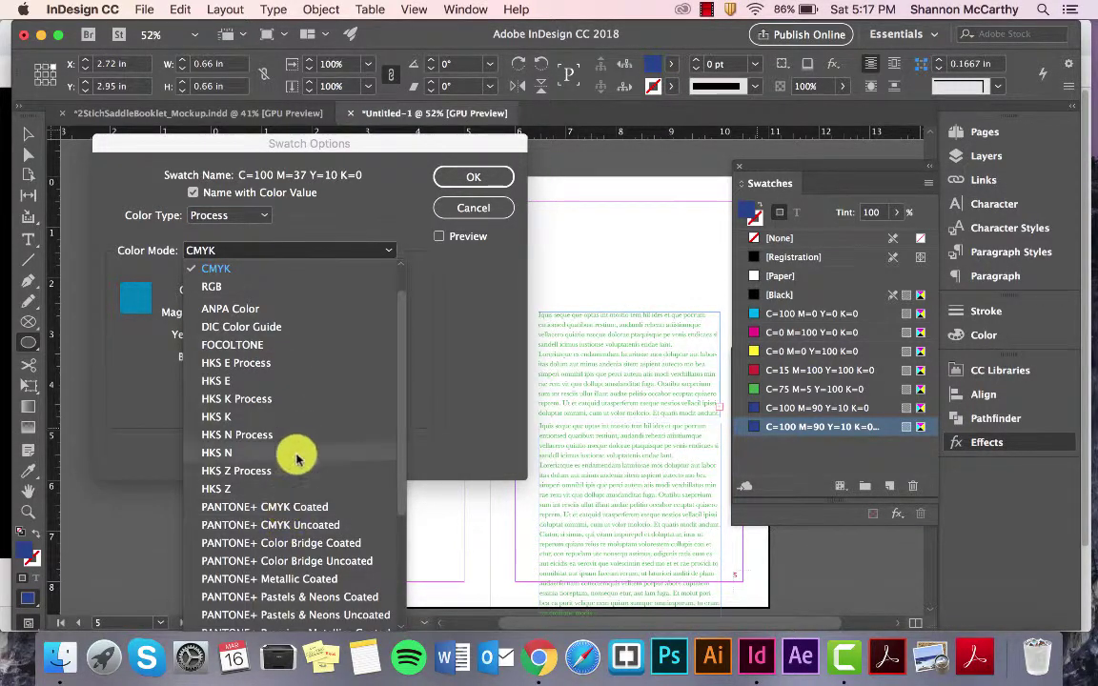
left_click(358, 218)
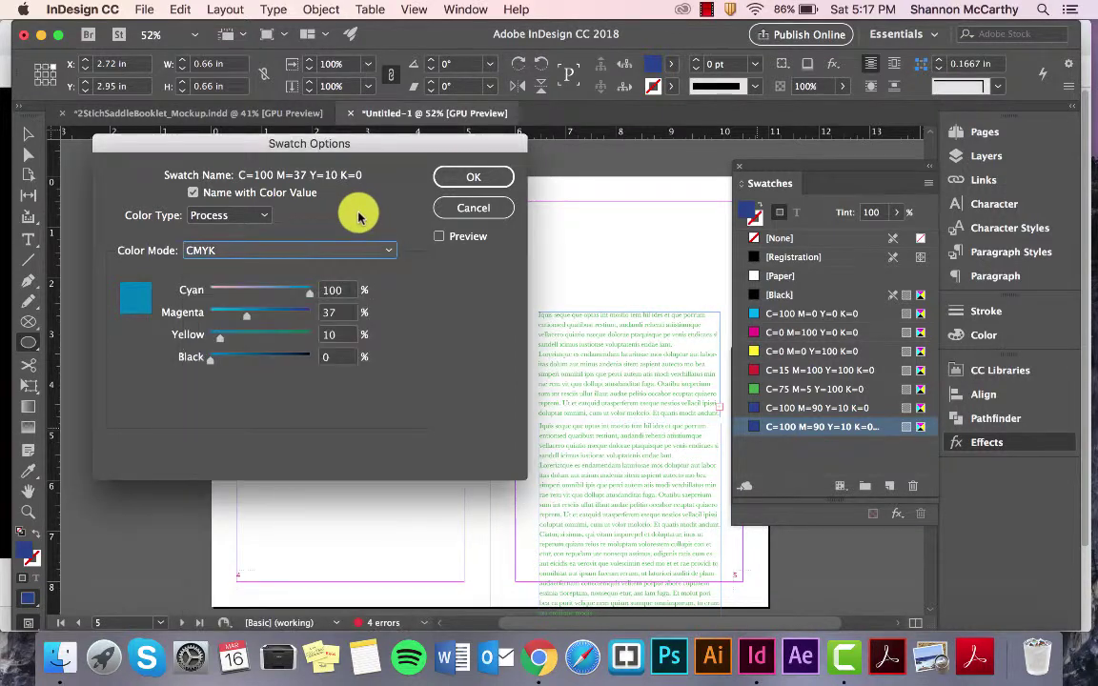
left_click_drag(245, 314, 232, 321)
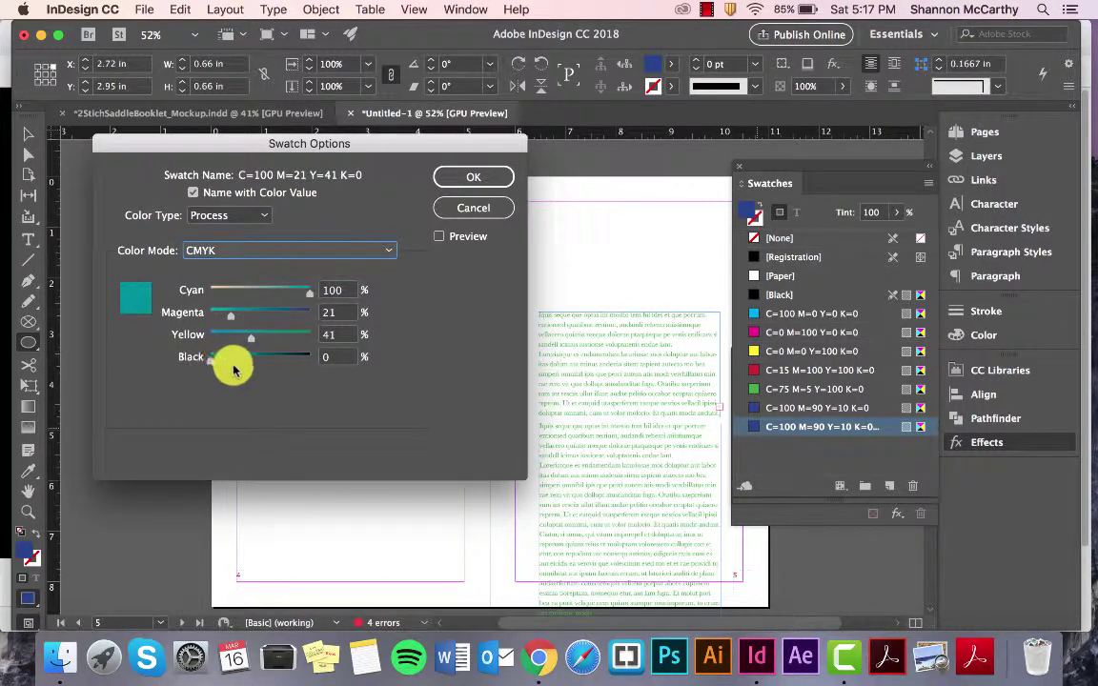
left_click(457, 178)
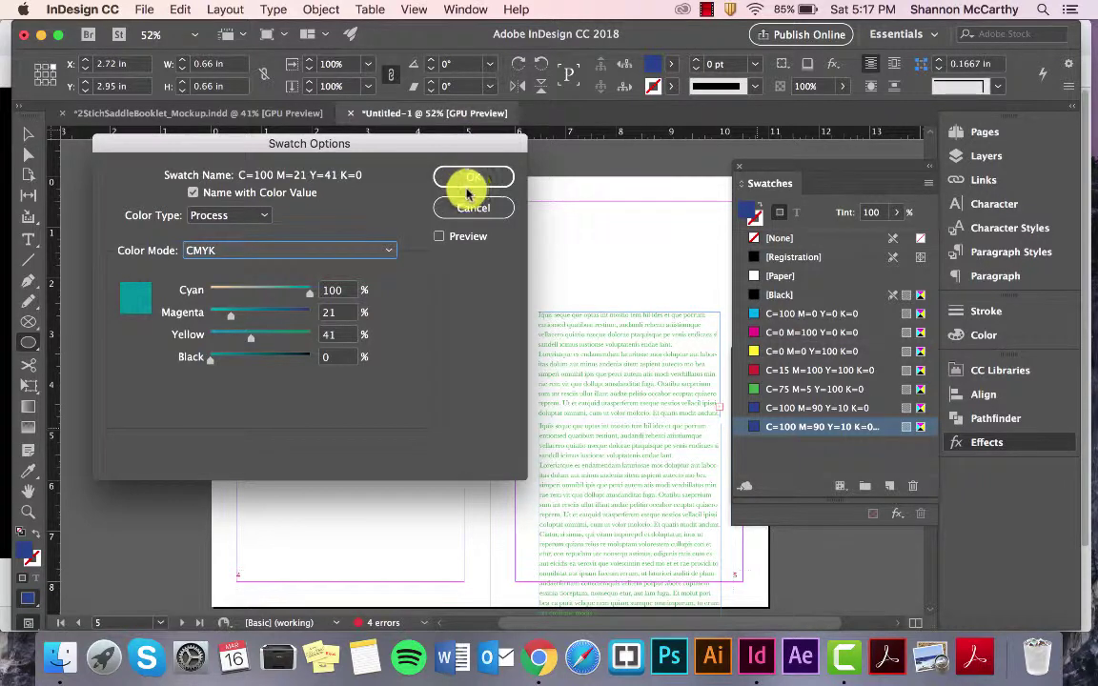
- Fill the circle teal, then add a copy above it filled with the text's green C=75 M=5 Y=100 K=0
left_click(466, 185)
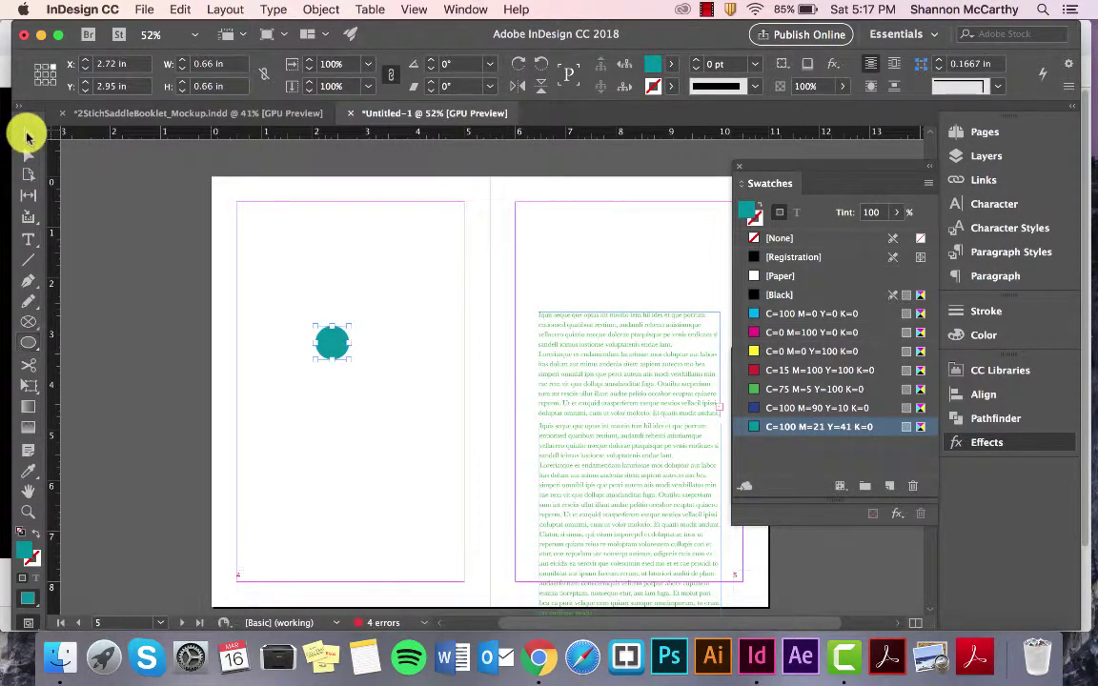
left_click_drag(331, 341, 334, 285)
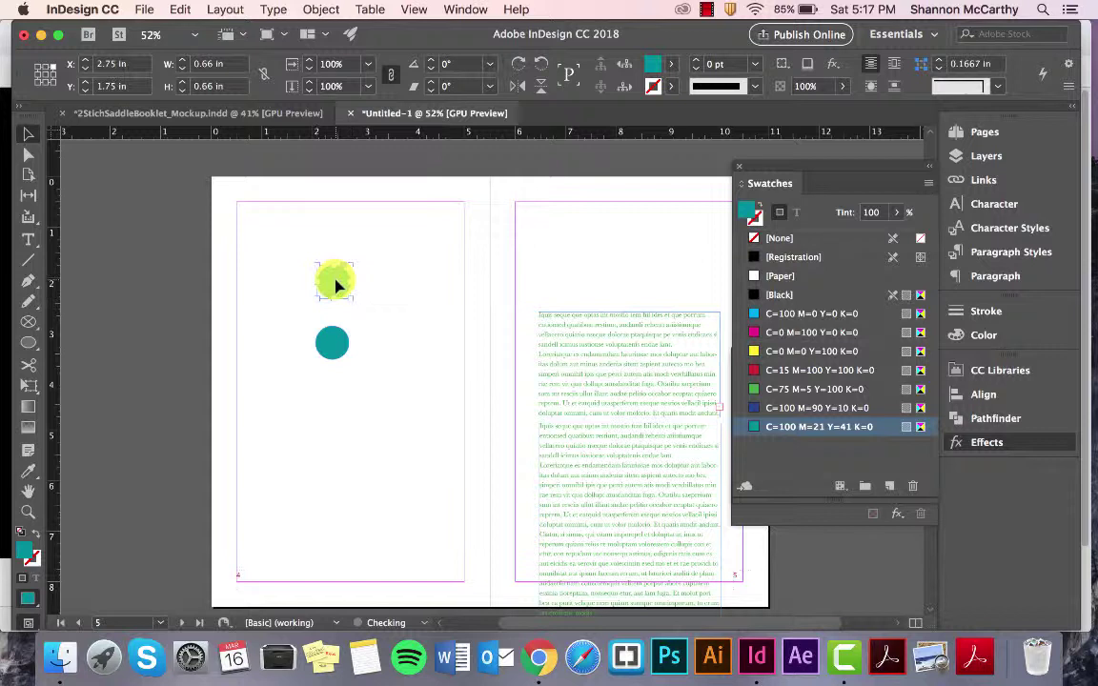
left_click(29, 471)
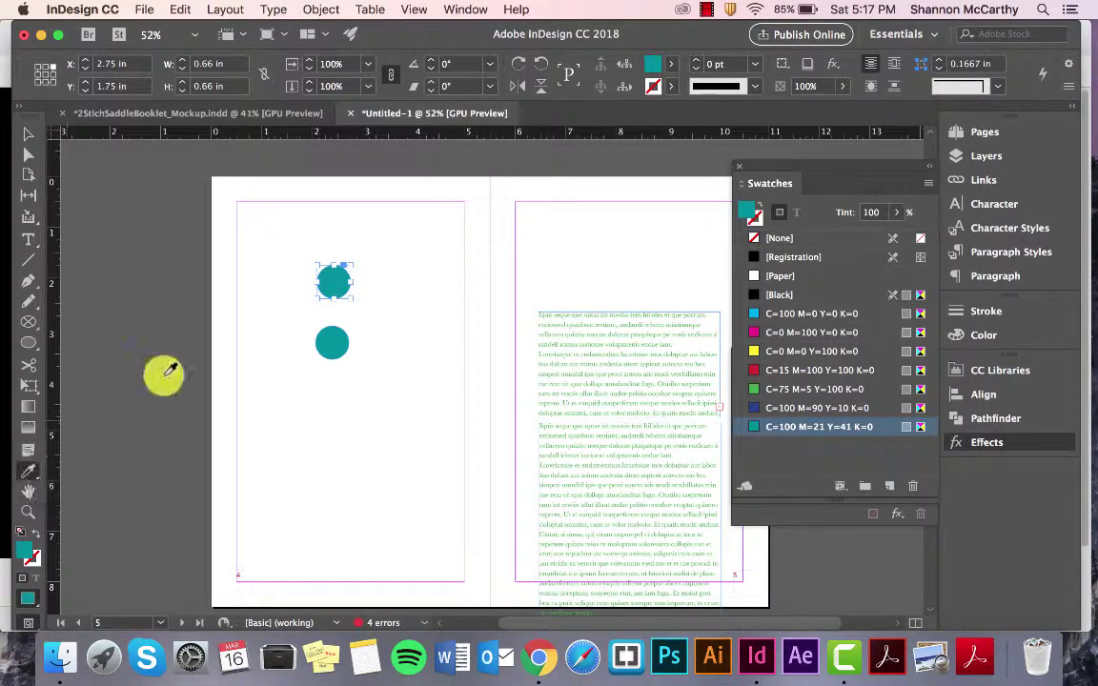
left_click(562, 314)
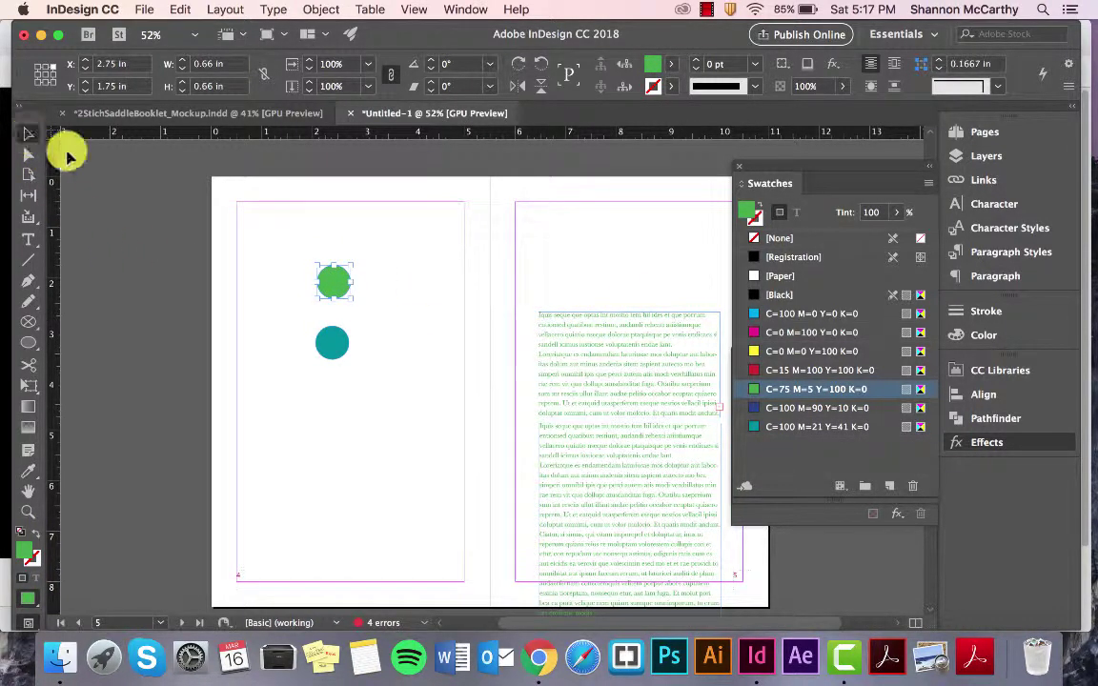
left_click(289, 299)
left_click_drag(332, 287, 332, 305)
left_click(289, 304)
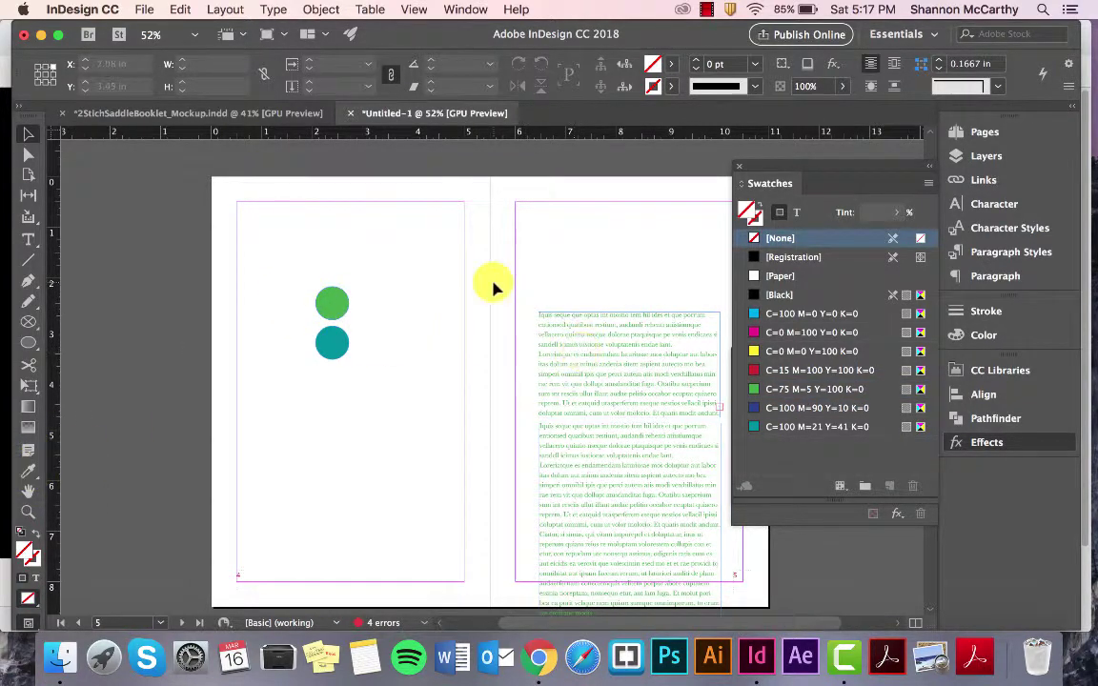
- Copy the green circle onto page 3 and eyedrop a reddish-brown fill from the cat photo
scroll(490, 286, "up", 8)
scroll(381, 527, "down", 2)
left_click_drag(275, 527, 502, 189)
scroll(502, 188, "up", 4)
key("i")
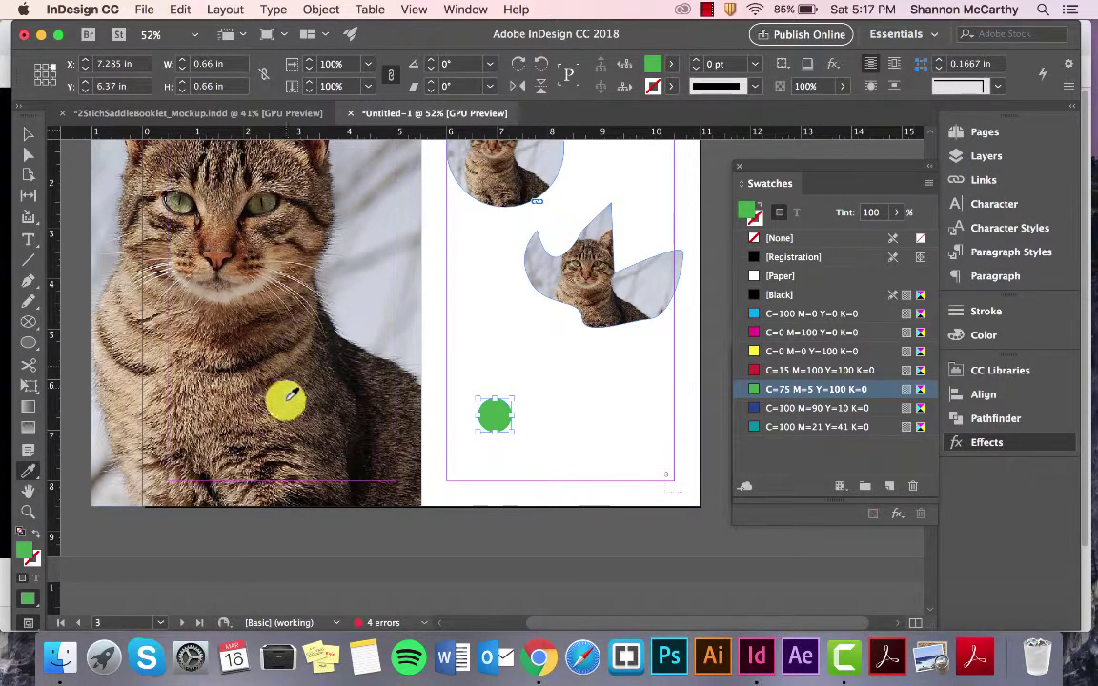
left_click(138, 319)
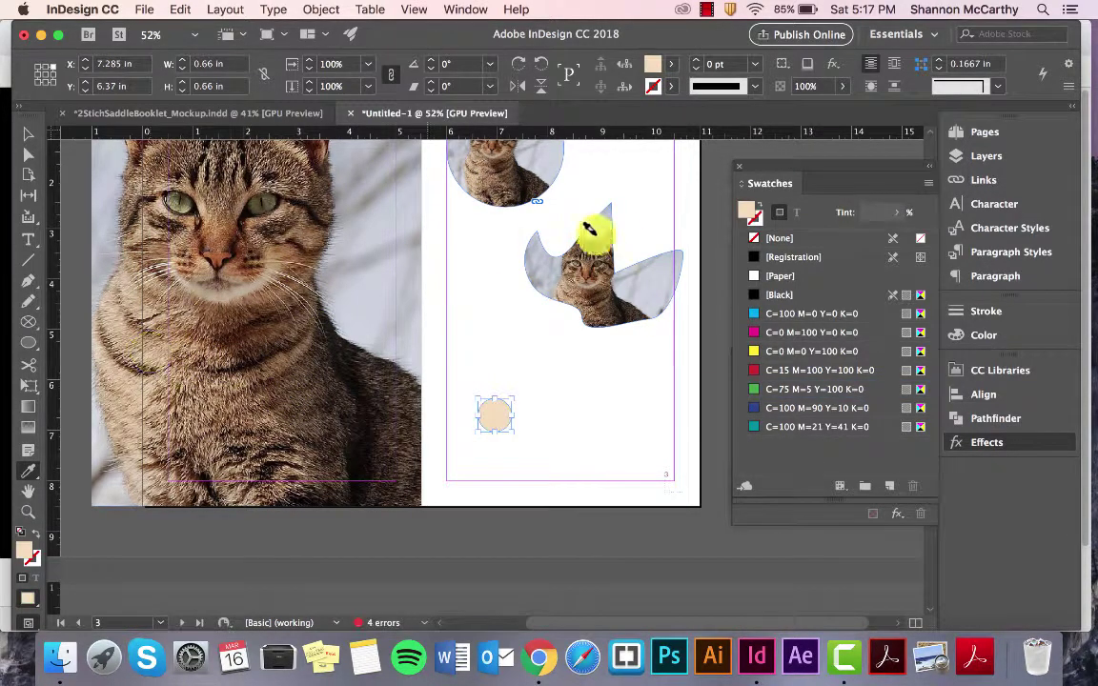
left_click(143, 232)
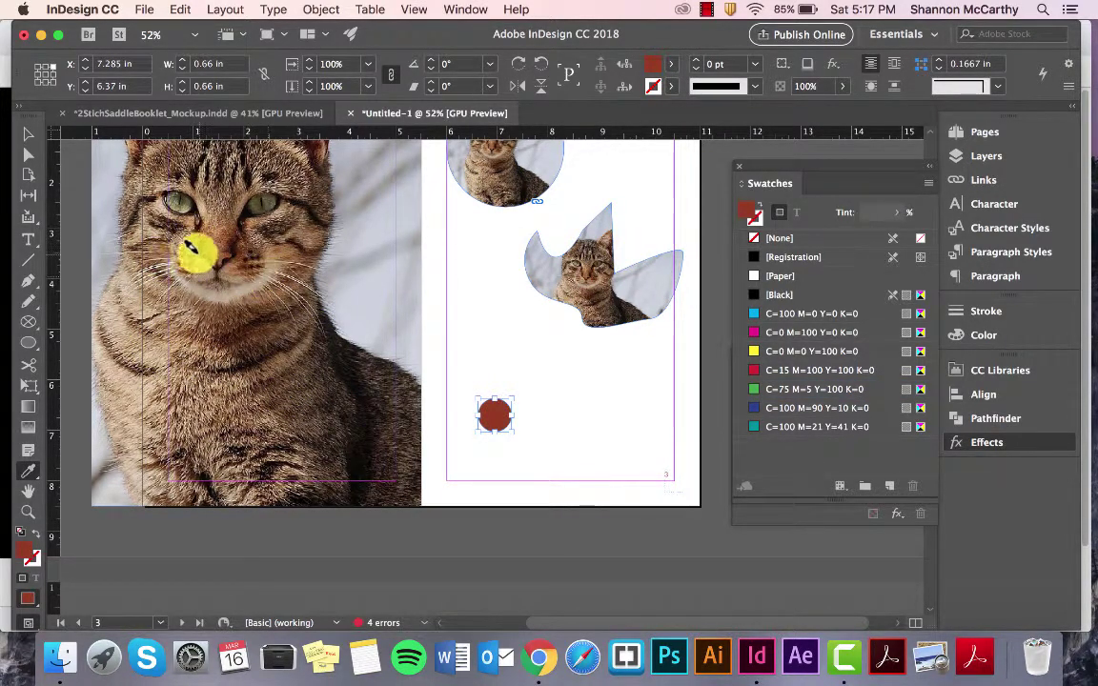
left_click(32, 139)
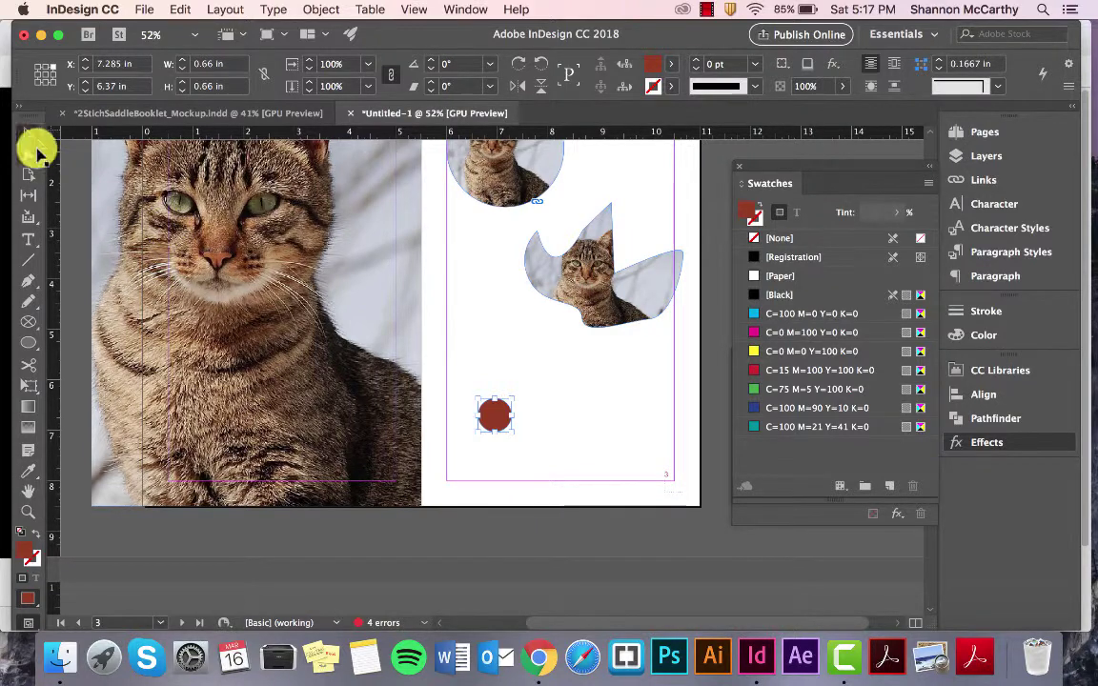
left_click(489, 387)
scroll(493, 389, "down", 2)
- Bring the reddish-brown circle to page 4 and stack it above the green and teal circles
scroll(492, 389, "down", 1)
scroll(497, 384, "down", 3)
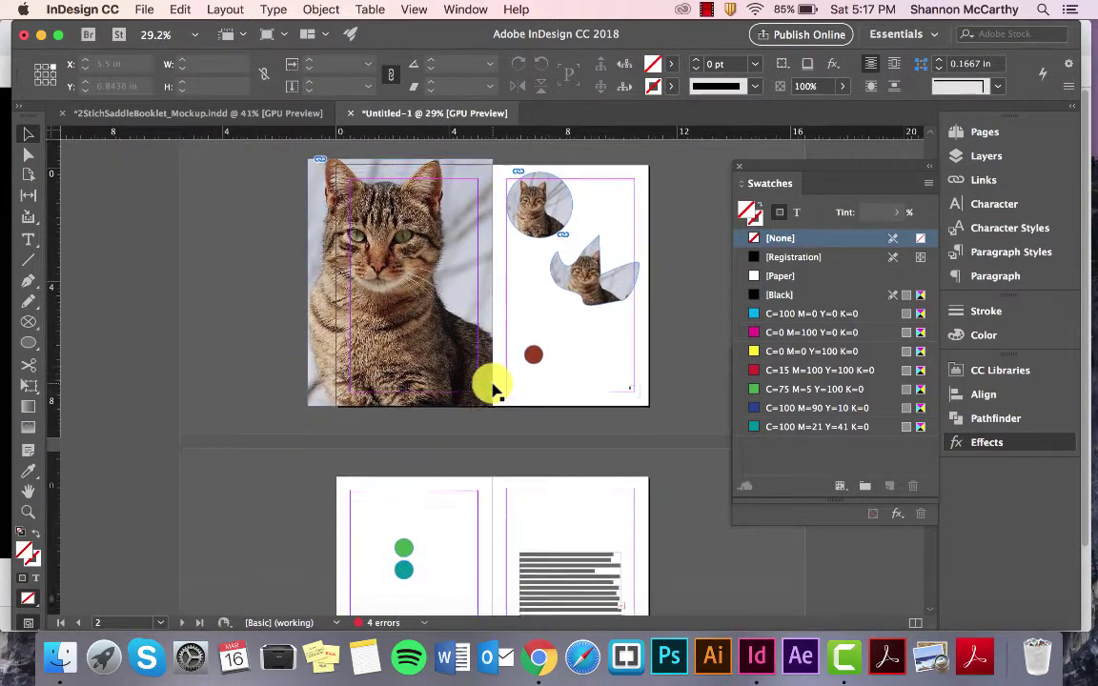
left_click_drag(533, 339, 430, 535)
scroll(431, 541, "up", 1)
scroll(430, 540, "up", 2)
scroll(400, 495, "down", 3)
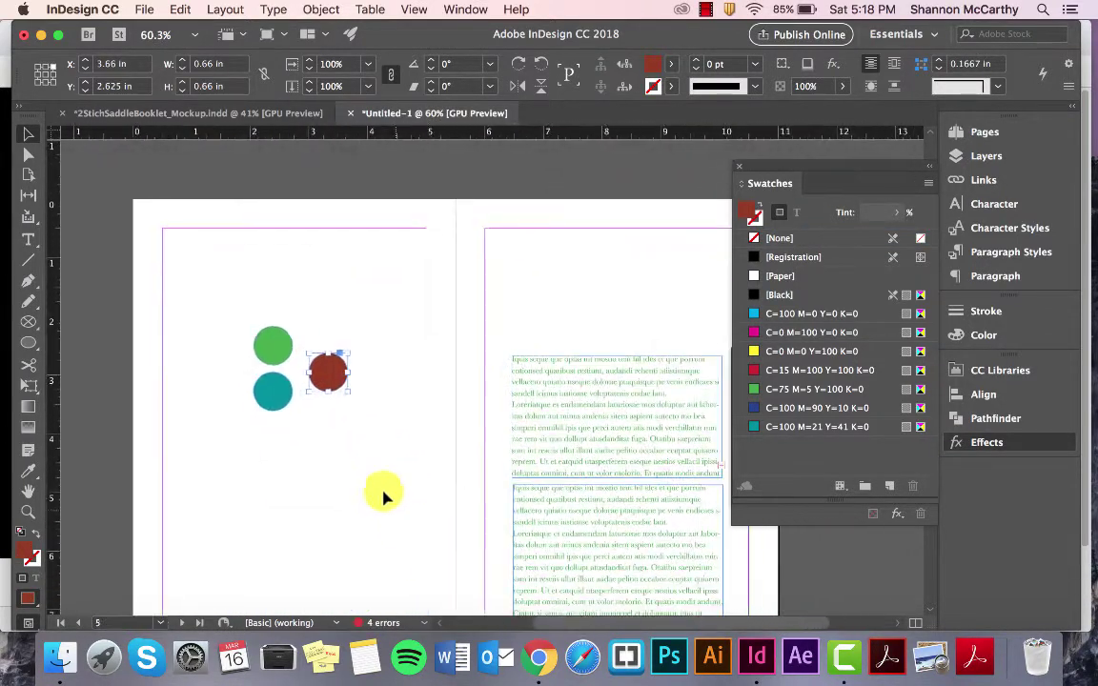
left_click_drag(331, 383, 338, 334)
left_click_drag(273, 343, 319, 361)
left_click_drag(271, 395, 331, 398)
left_click(380, 422)
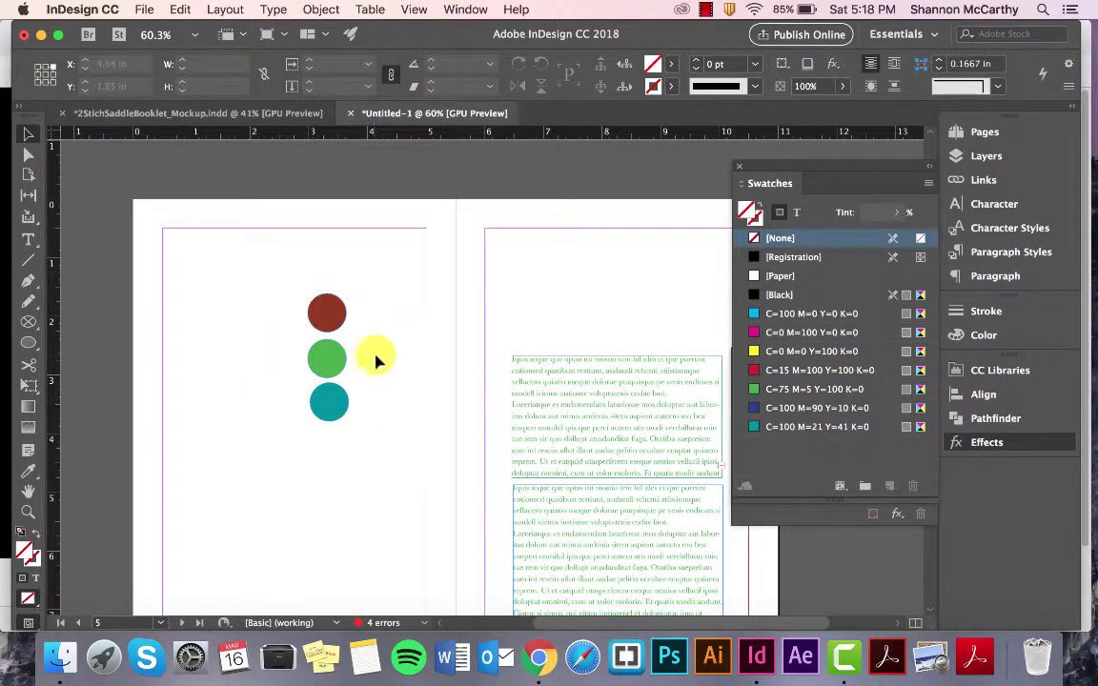
left_click_drag(354, 317, 330, 249)
- Center the three circles on one vertical axis and space them evenly using the Align panel
mouse_move(341, 438)
left_mouse_down()
mouse_move(348, 460)
mouse_move(348, 449)
left_mouse_up()
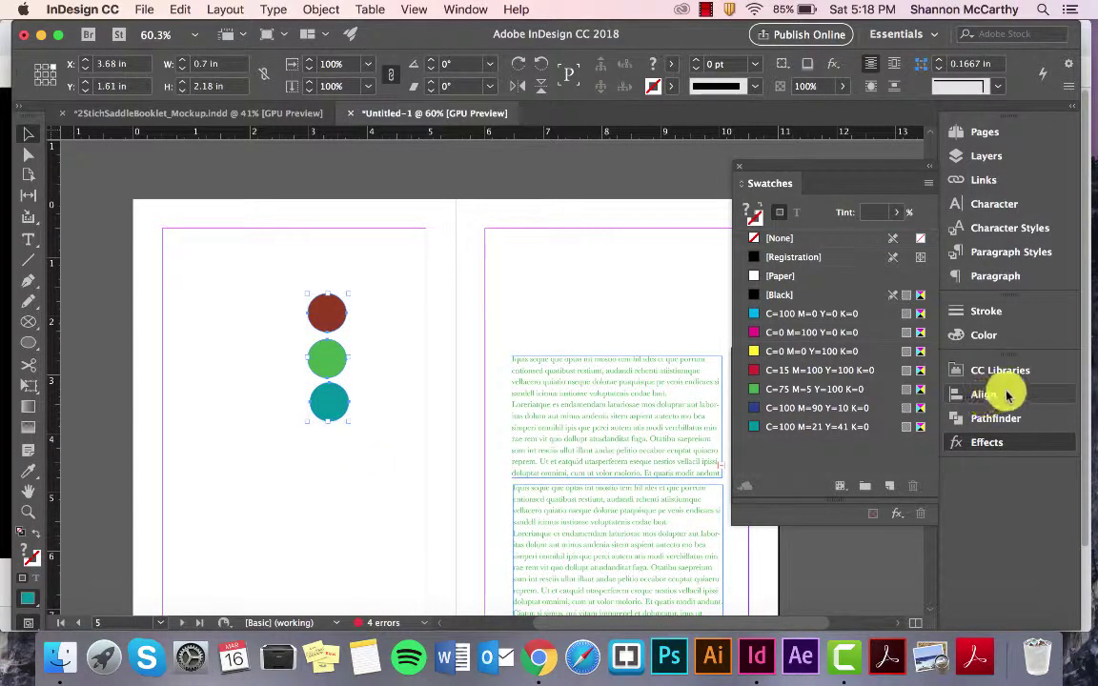
left_click(991, 395)
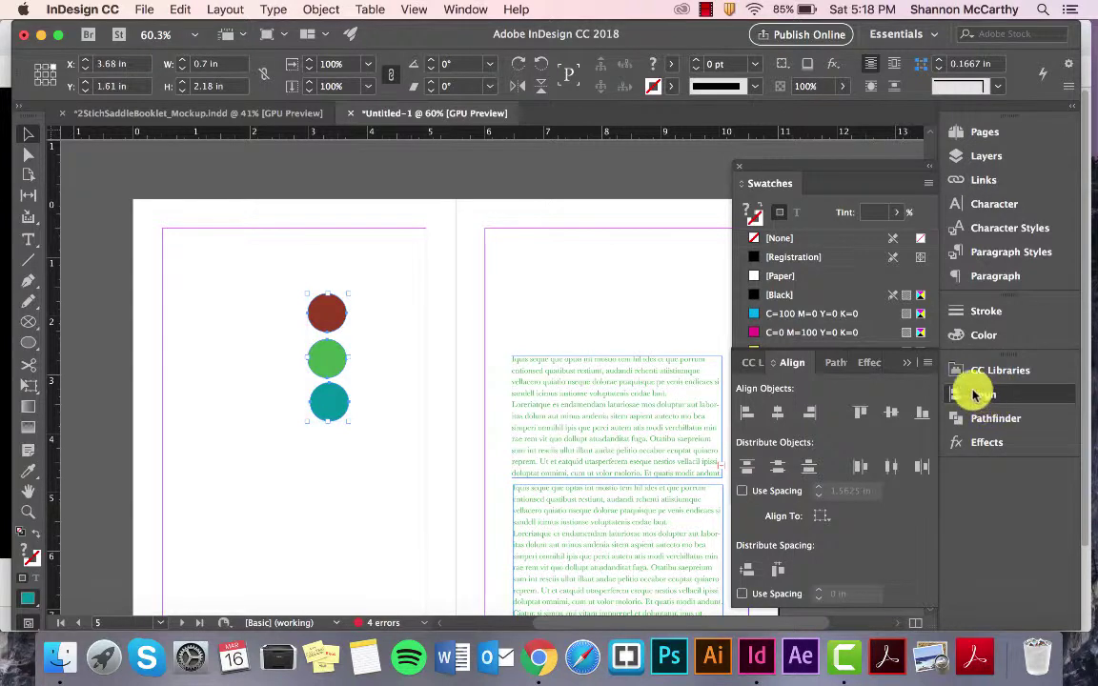
left_click(452, 8)
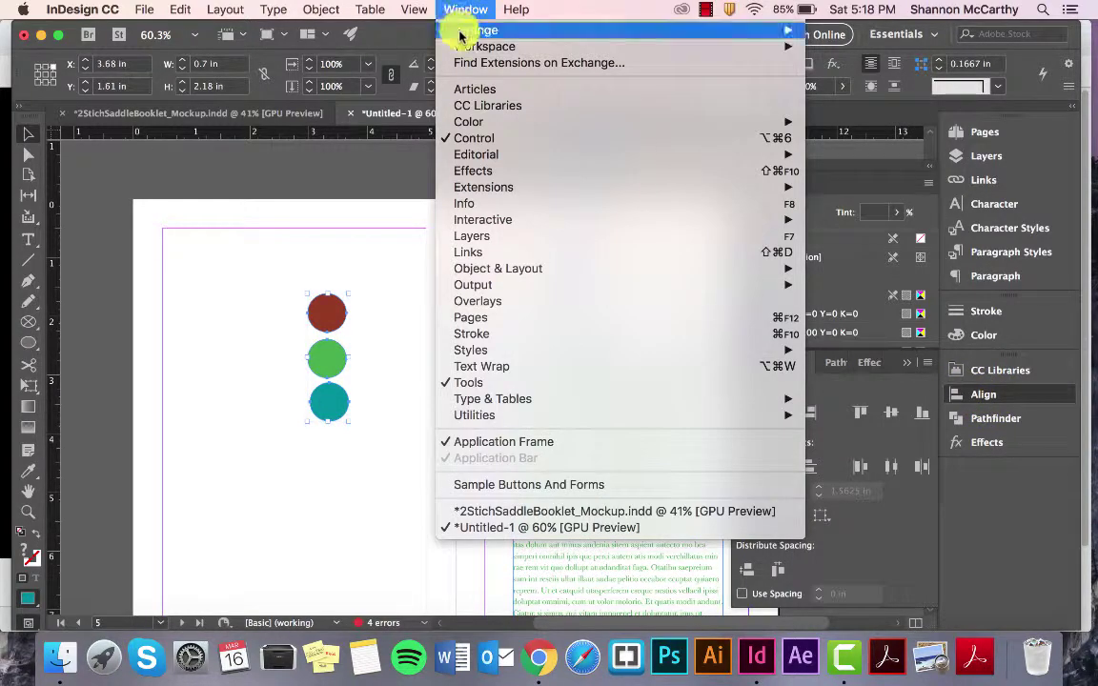
mouse_move(746, 127)
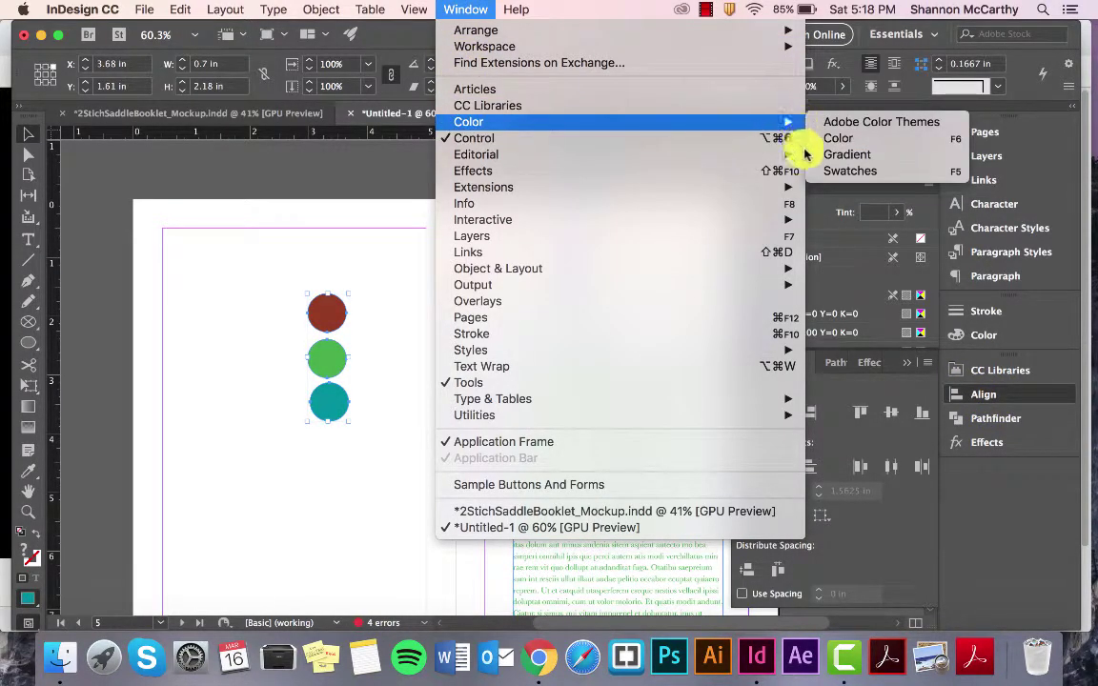
mouse_move(791, 231)
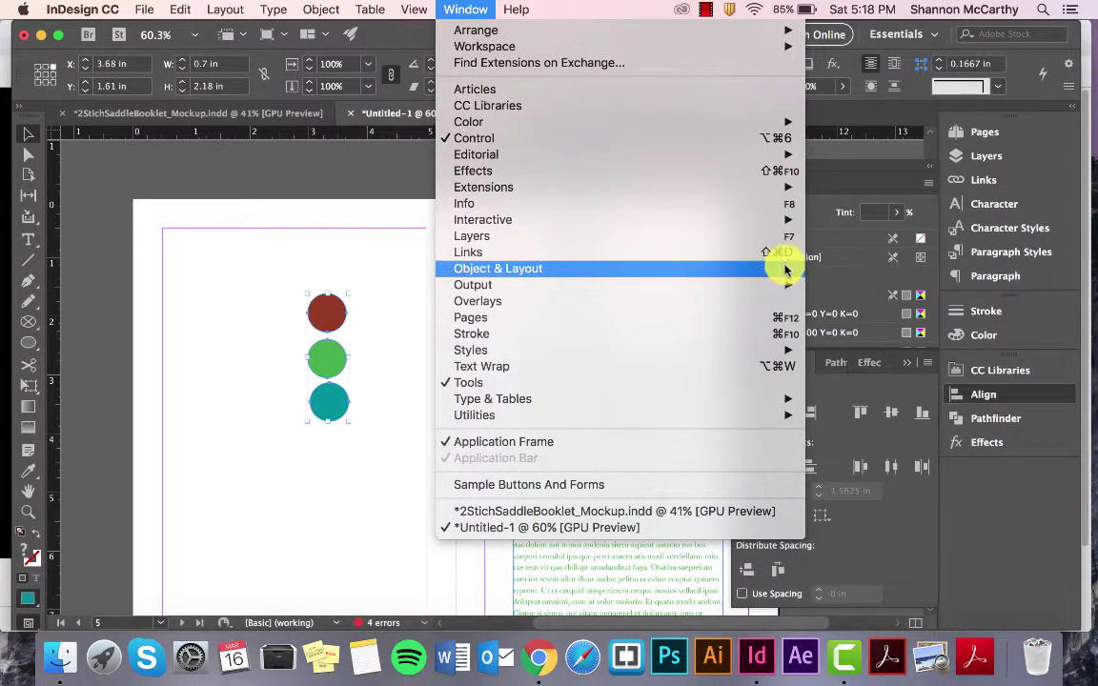
left_click(385, 286)
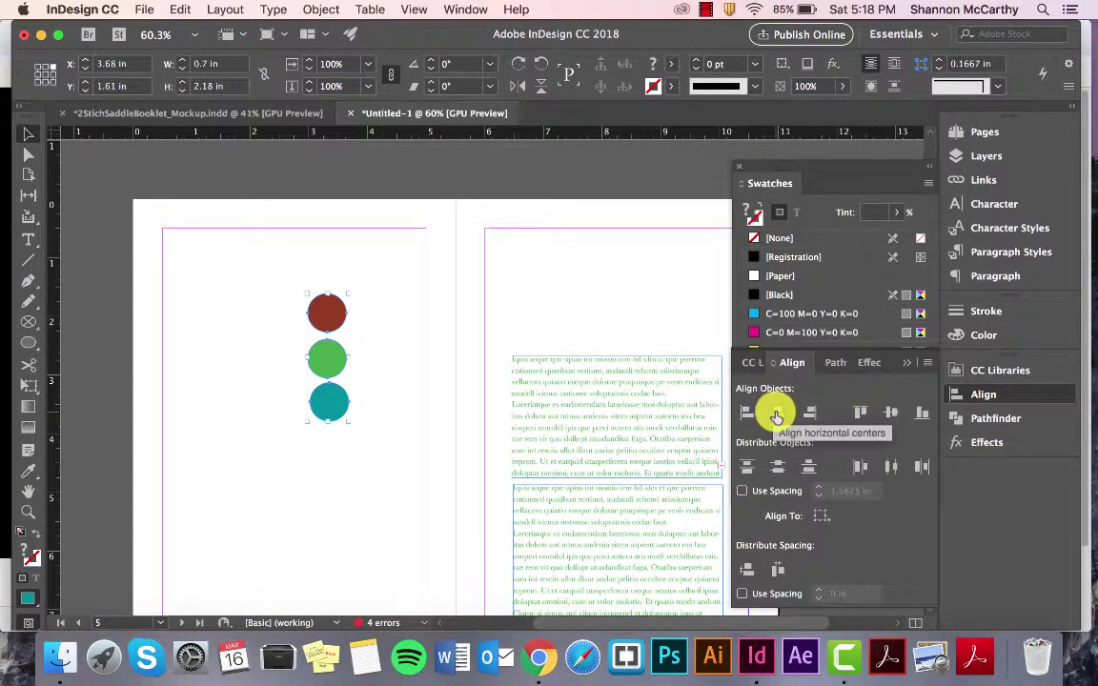
left_click(775, 413)
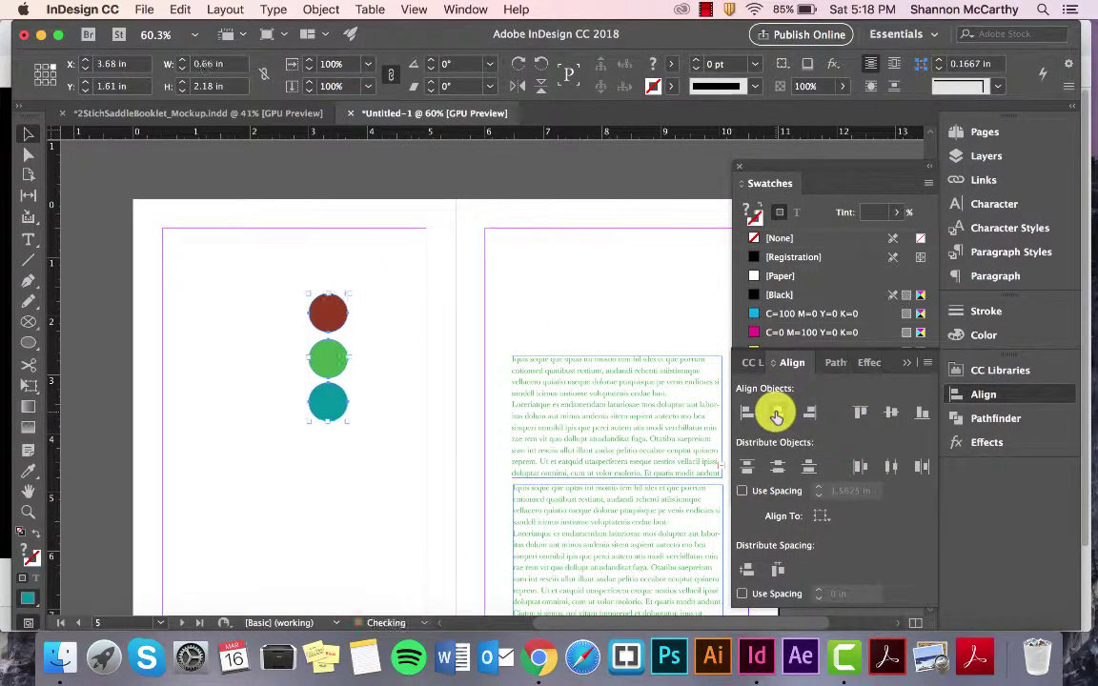
left_click(894, 467)
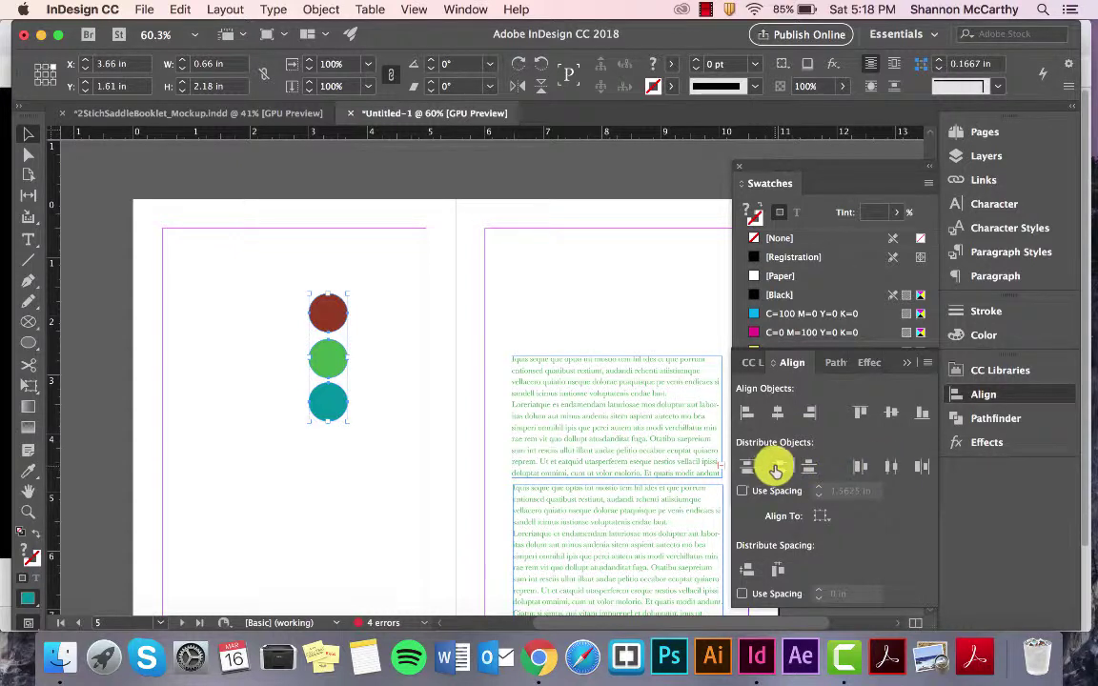
left_click(780, 467)
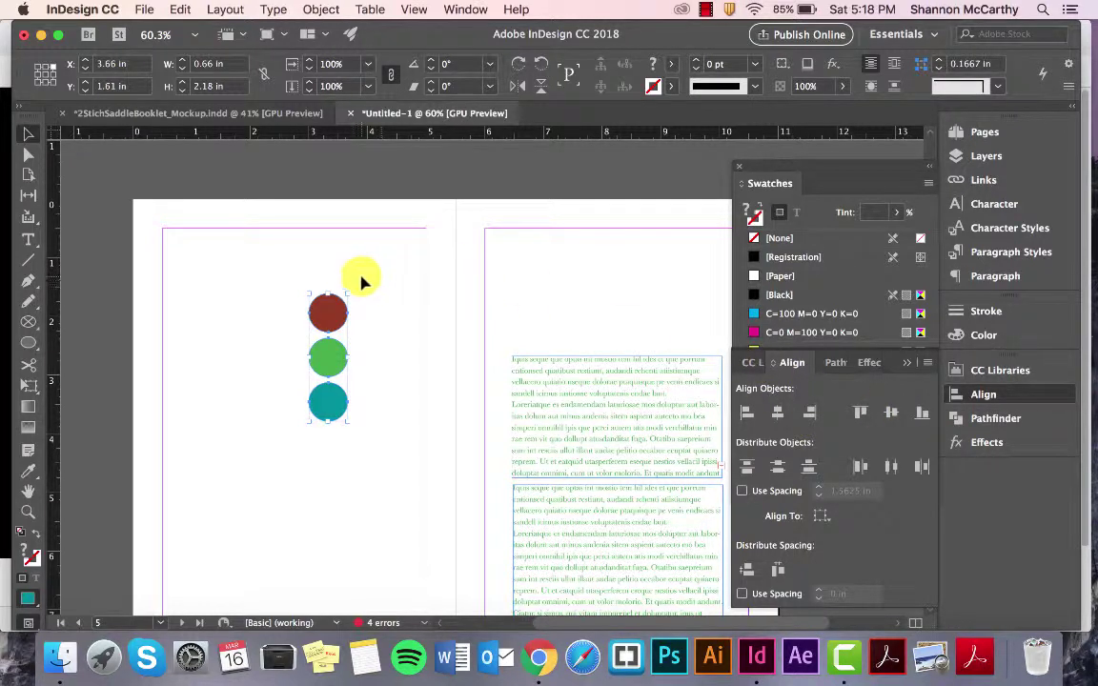
- Copy the column into a 3×3 grid and align the reddish-brown, green and teal rows by vertical centers
mouse_move(335, 315)
left_mouse_down()
mouse_move(202, 315)
mouse_move(217, 343)
mouse_move(274, 351)
mouse_move(326, 313)
mouse_move(331, 324)
left_mouse_up()
left_click(380, 331)
left_click_drag(180, 299, 343, 332)
left_click(891, 413)
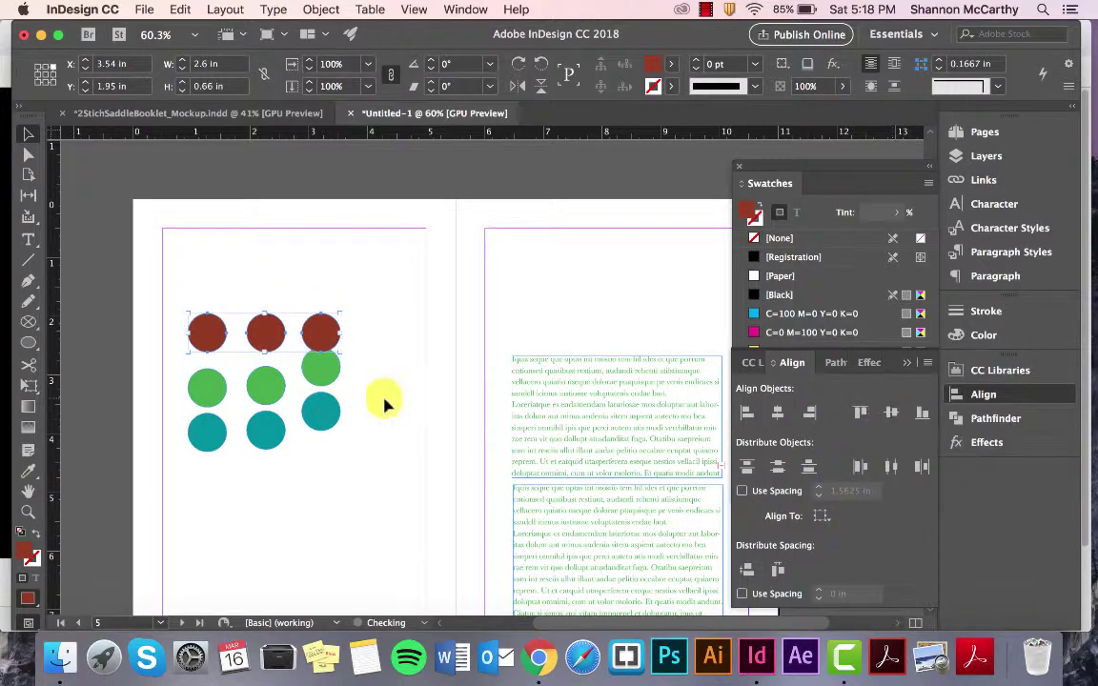
left_click_drag(172, 364, 370, 379)
left_click(891, 412)
left_click_drag(177, 430, 360, 436)
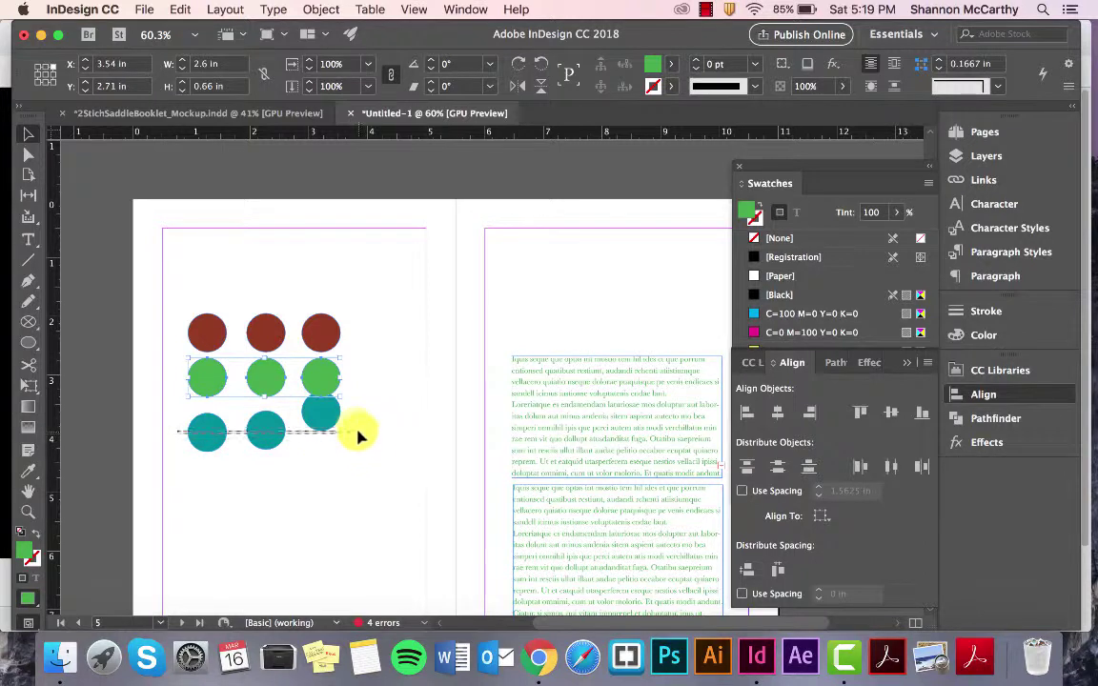
left_click(891, 413)
left_click_drag(169, 259, 201, 446)
left_click(404, 374)
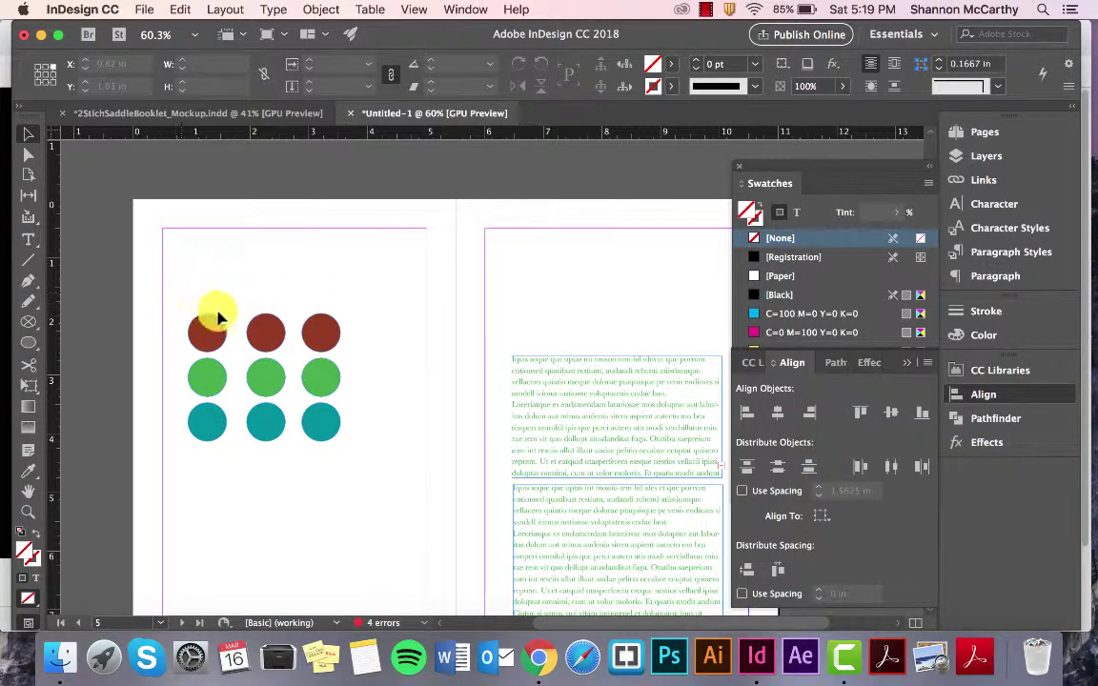
- Move the page 7 spread's left-page text frame onto the right page
scroll(218, 312, "down", 3)
scroll(251, 348, "down", 1)
scroll(251, 348, "down", 8)
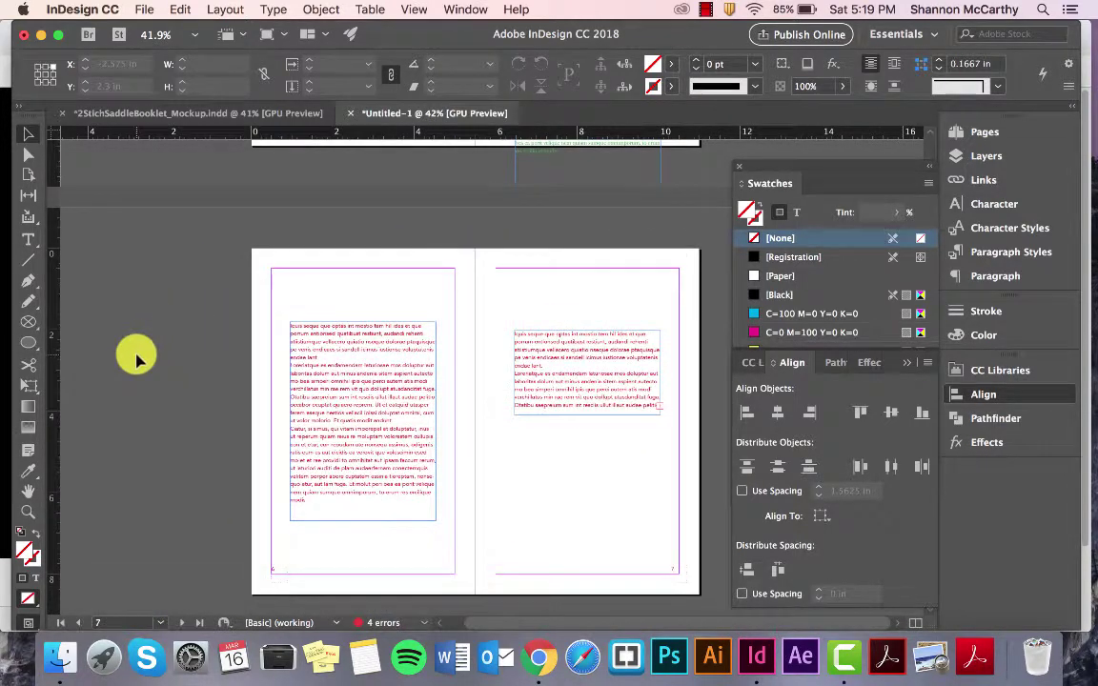
left_click_drag(356, 346, 539, 369)
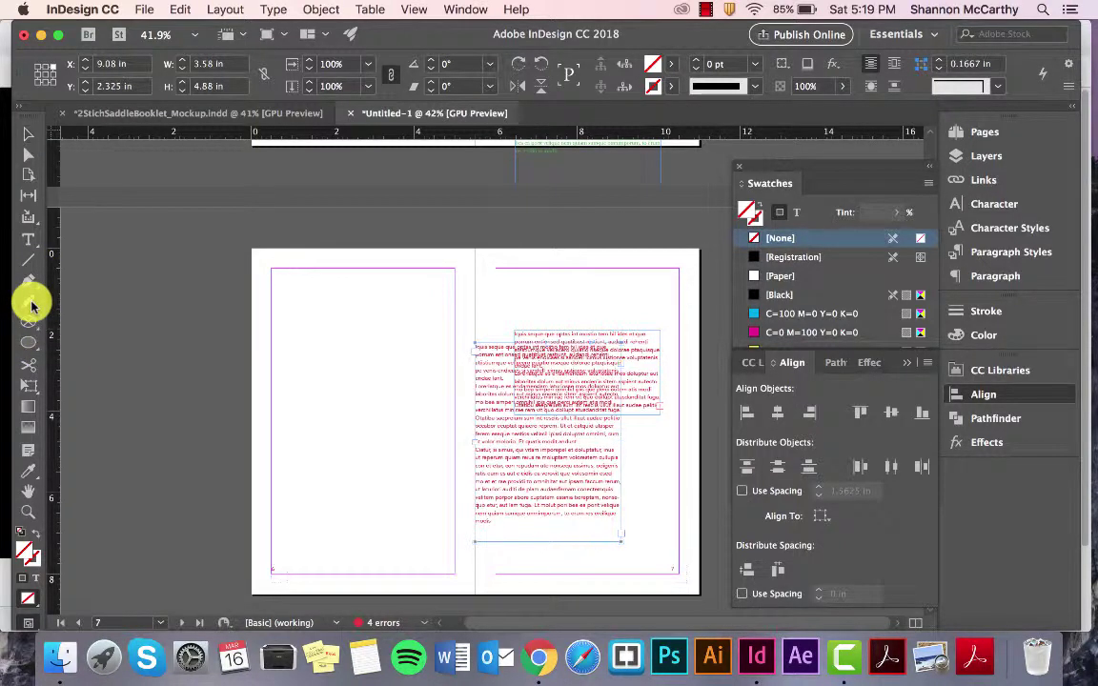
- Draw a freehand pencil loop on the left page with a default 1 pt black stroke, smoothing its top curve
left_click(30, 304)
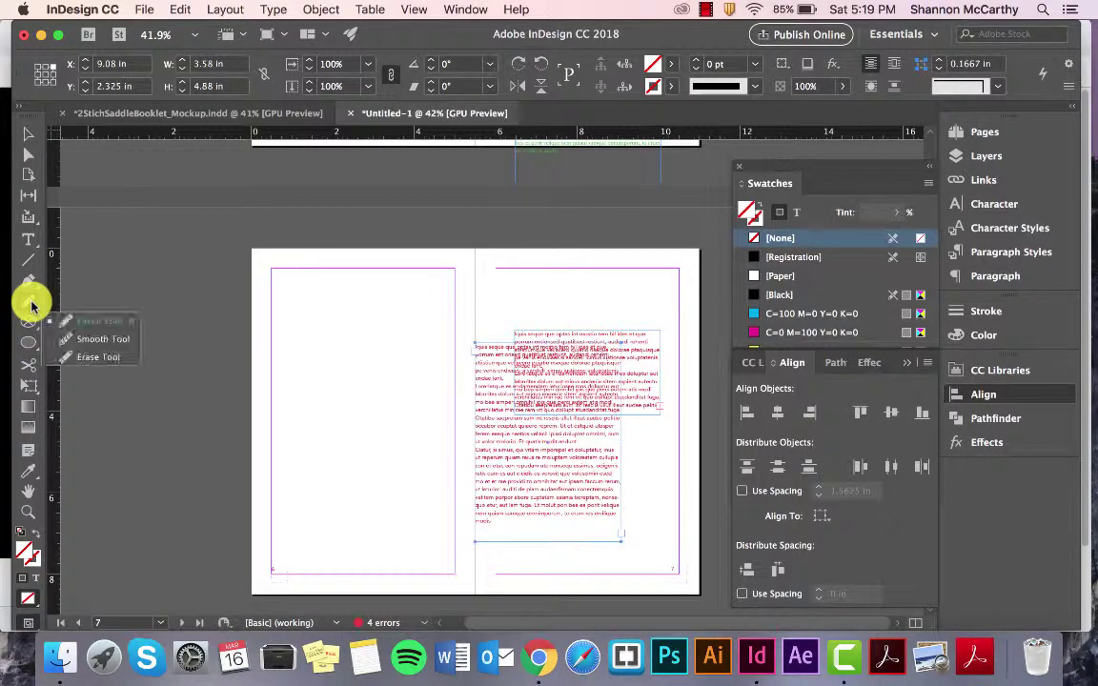
left_click(84, 345)
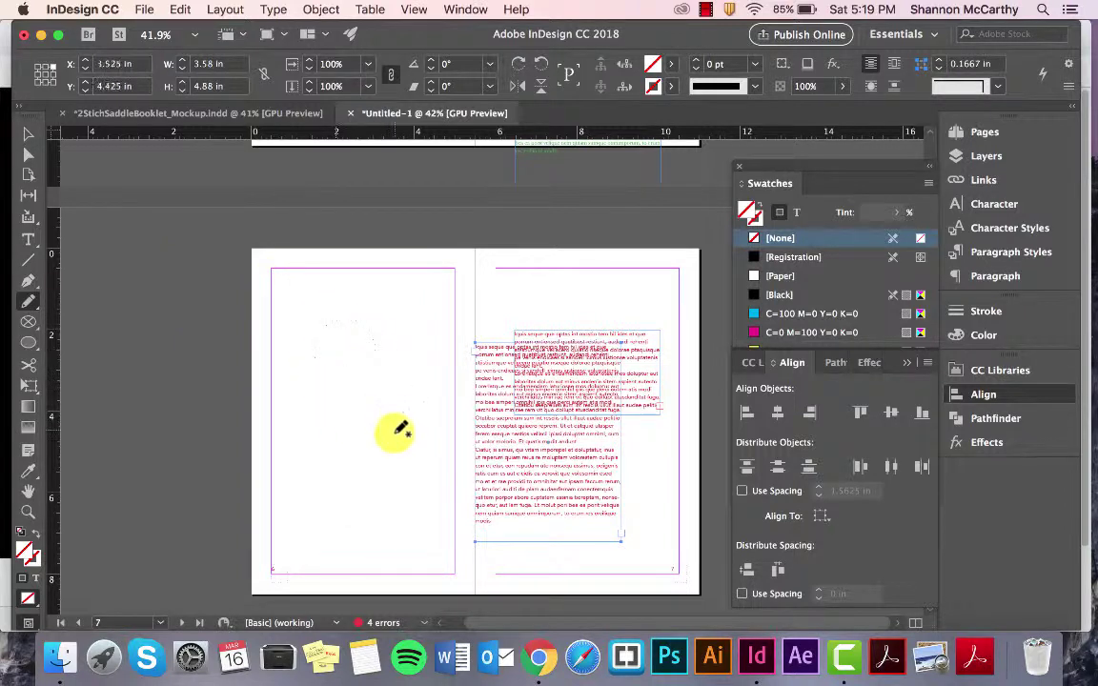
left_click_drag(383, 443, 362, 454)
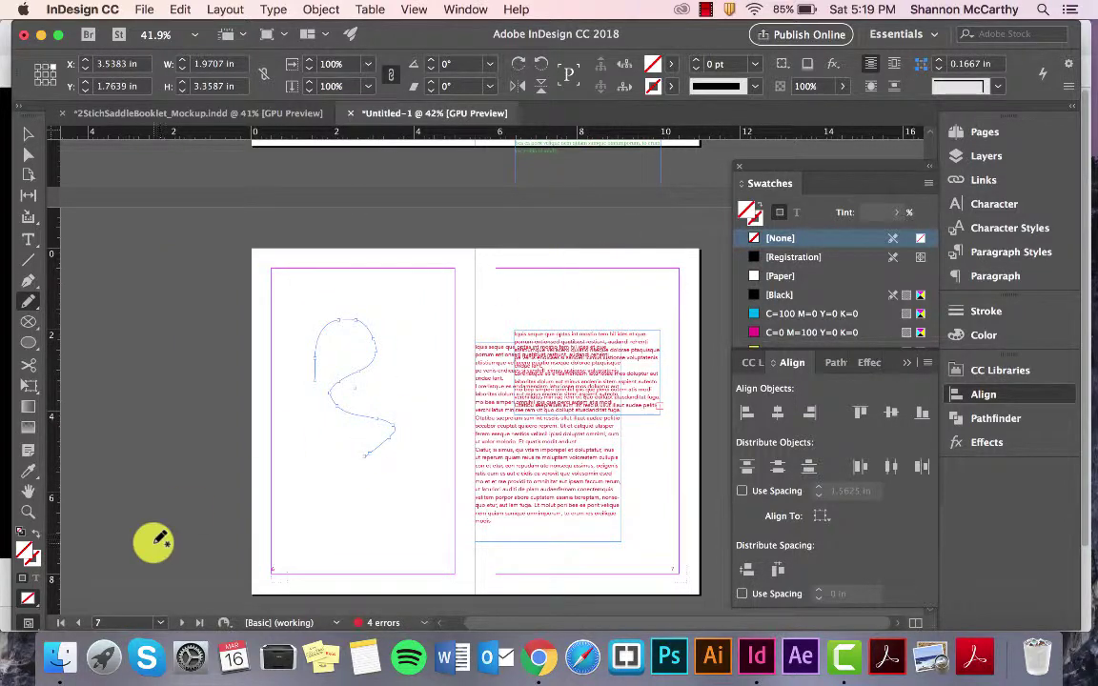
left_click(20, 534)
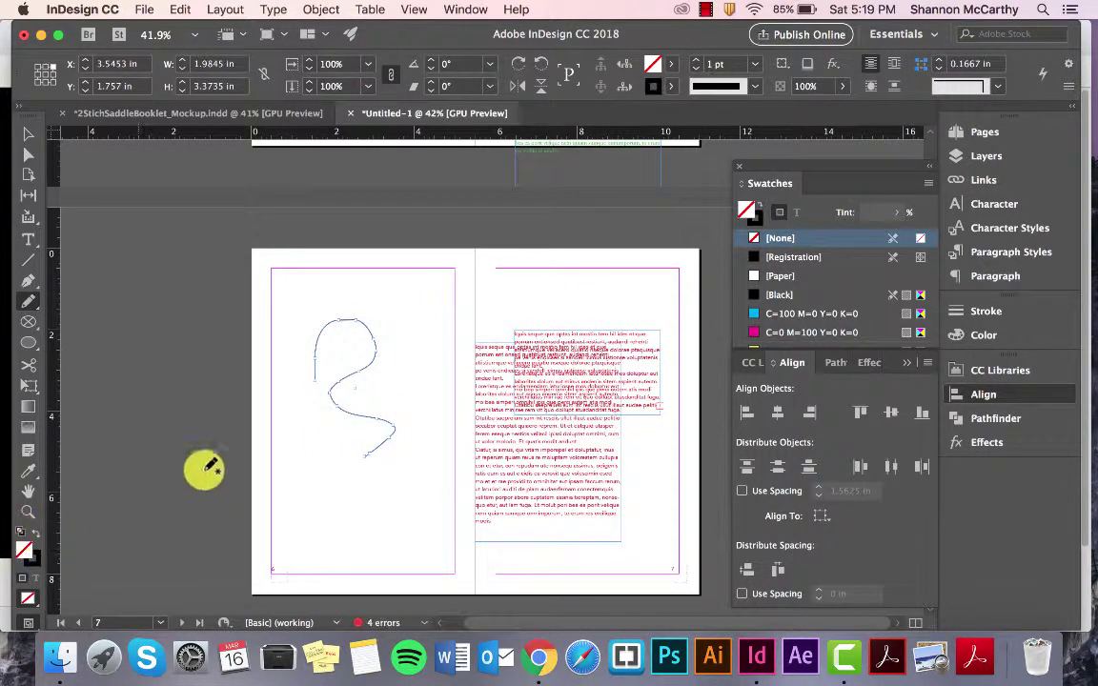
mouse_move(27, 303)
left_mouse_down()
mouse_move(30, 316)
mouse_move(78, 339)
left_mouse_up()
mouse_move(350, 331)
left_mouse_down()
mouse_move(374, 331)
mouse_move(313, 321)
mouse_move(372, 360)
mouse_move(374, 340)
mouse_move(373, 360)
mouse_move(328, 301)
mouse_move(379, 380)
mouse_move(384, 419)
left_mouse_up()
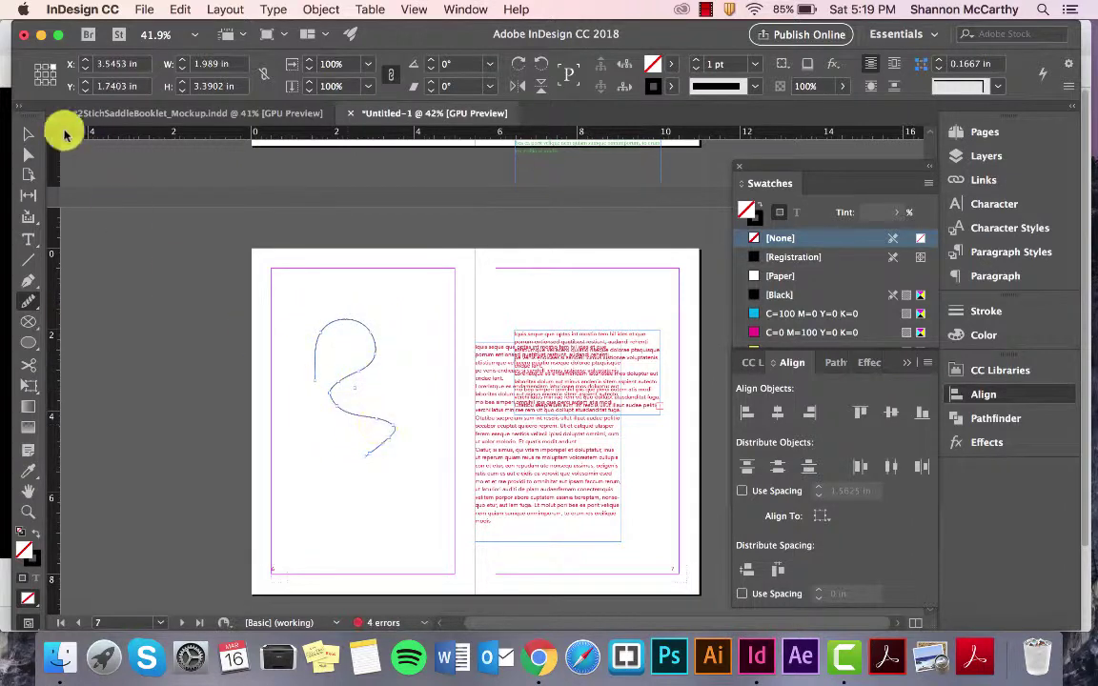
- Delete the freehand loop, then open and collapse the Effects panel to show the swatches
left_click(29, 133)
key("Delete")
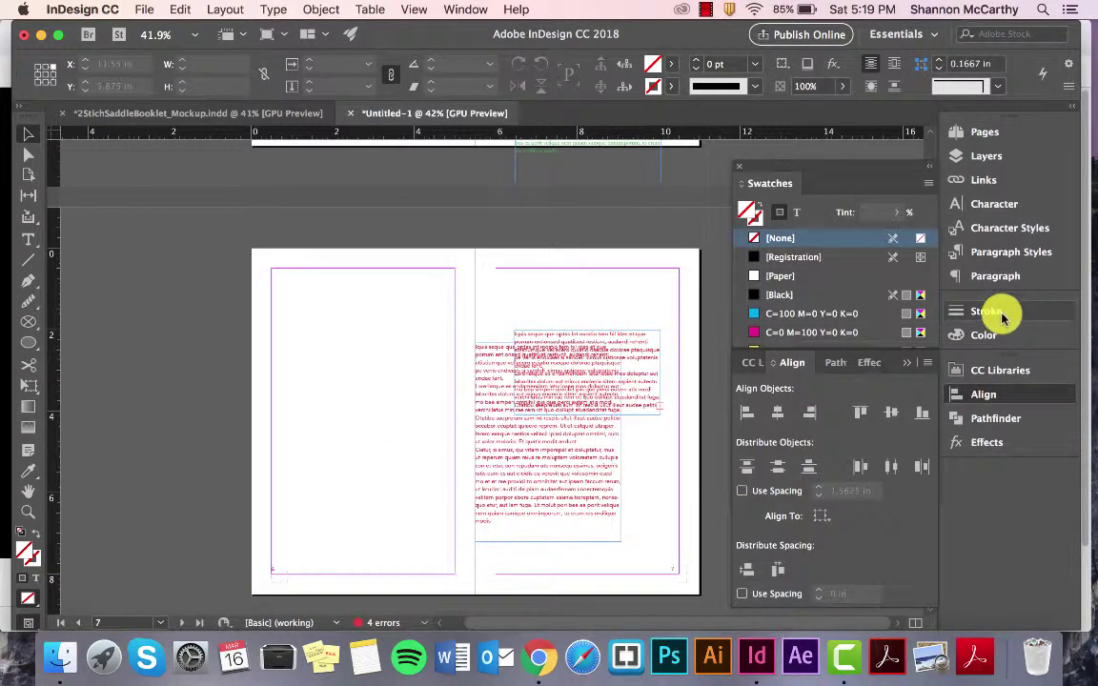
left_click(981, 442)
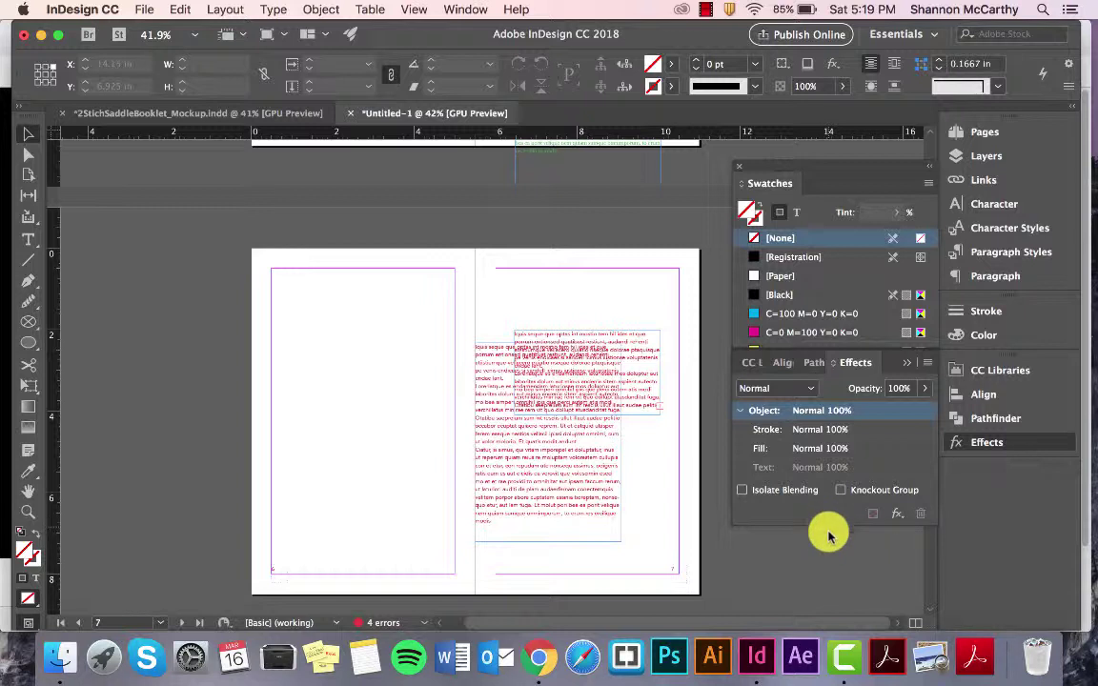
left_click(906, 363)
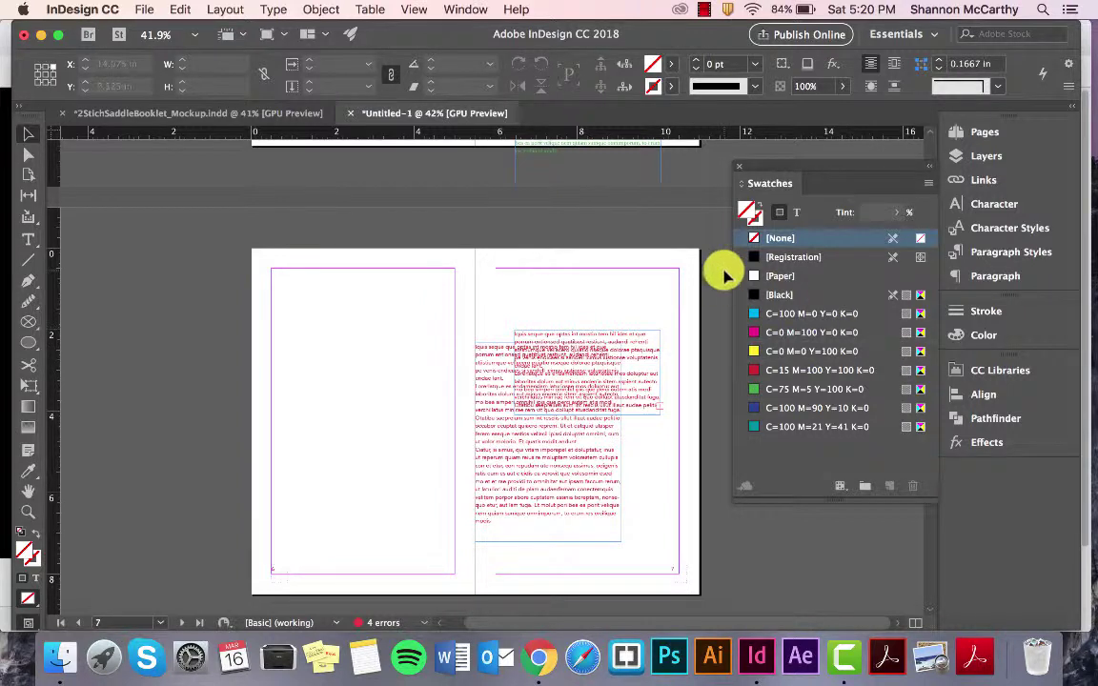
- Browse the Character, Paragraph Styles and Color panels, then expand the full Swatches list
left_click(472, 9)
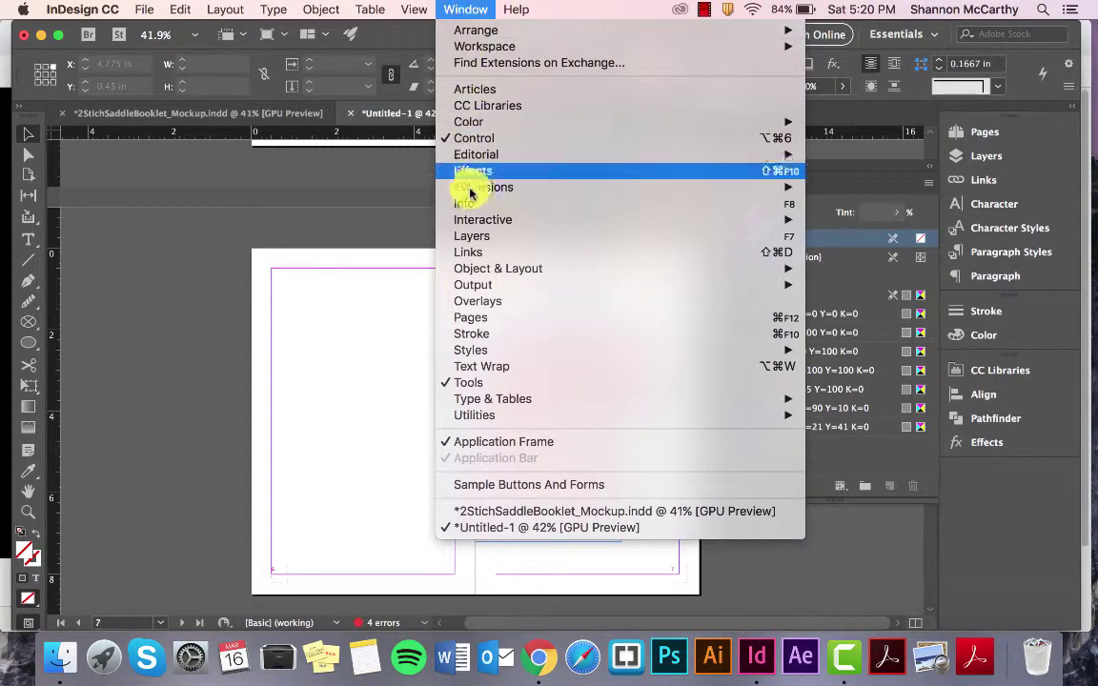
left_click(998, 204)
left_click(995, 204)
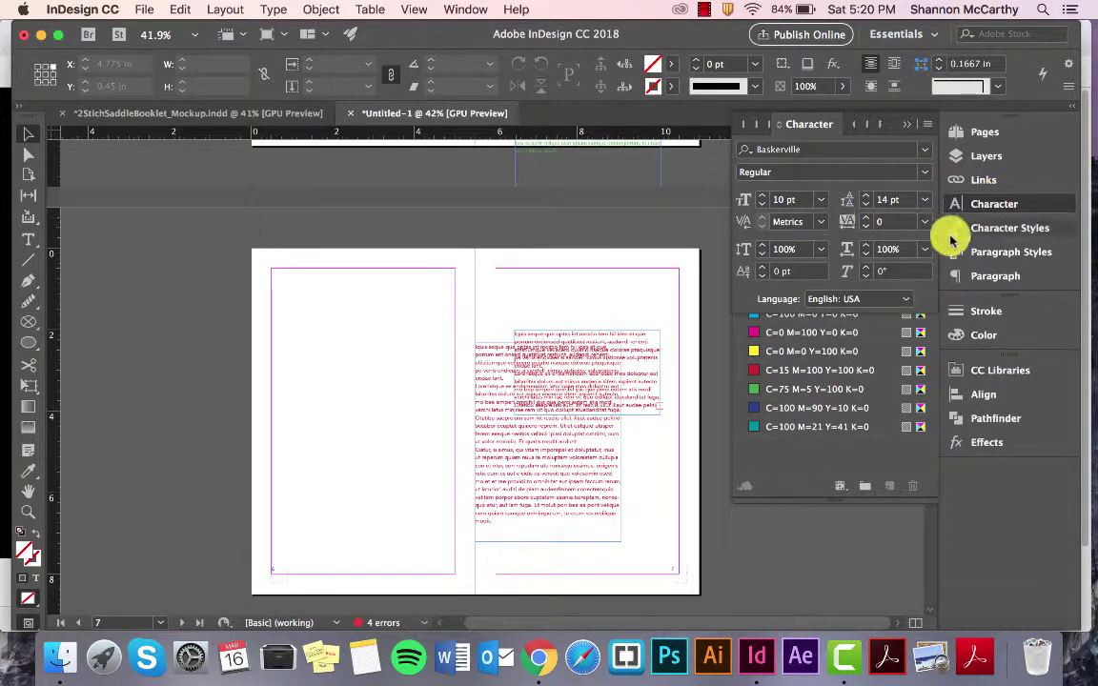
left_click(989, 253)
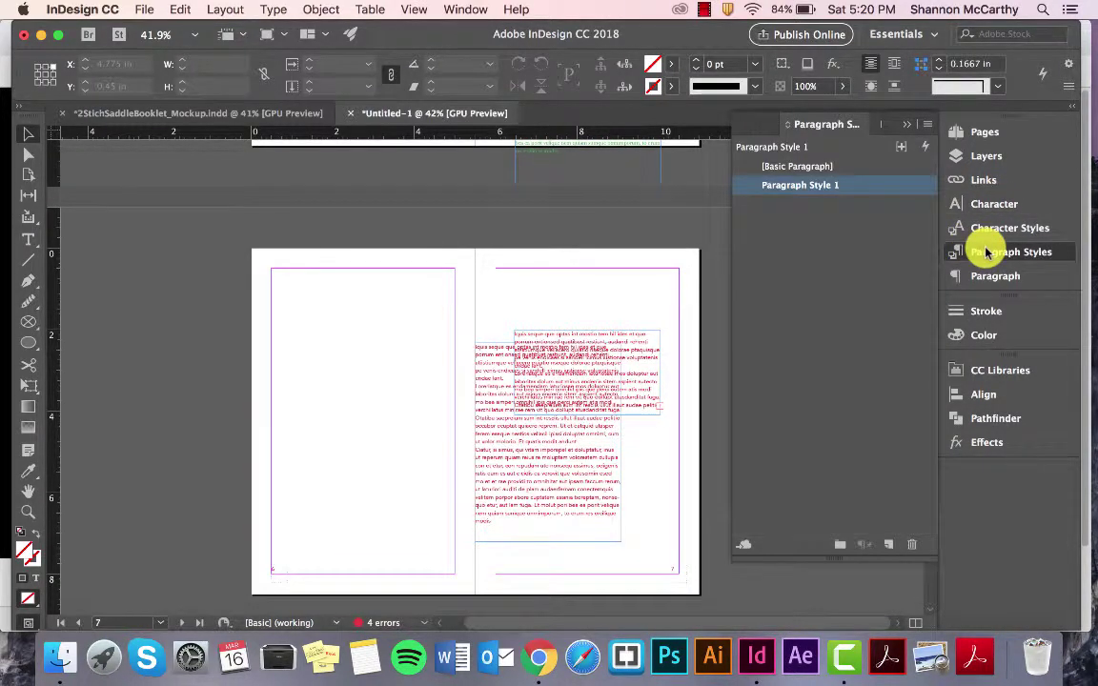
left_click(977, 331)
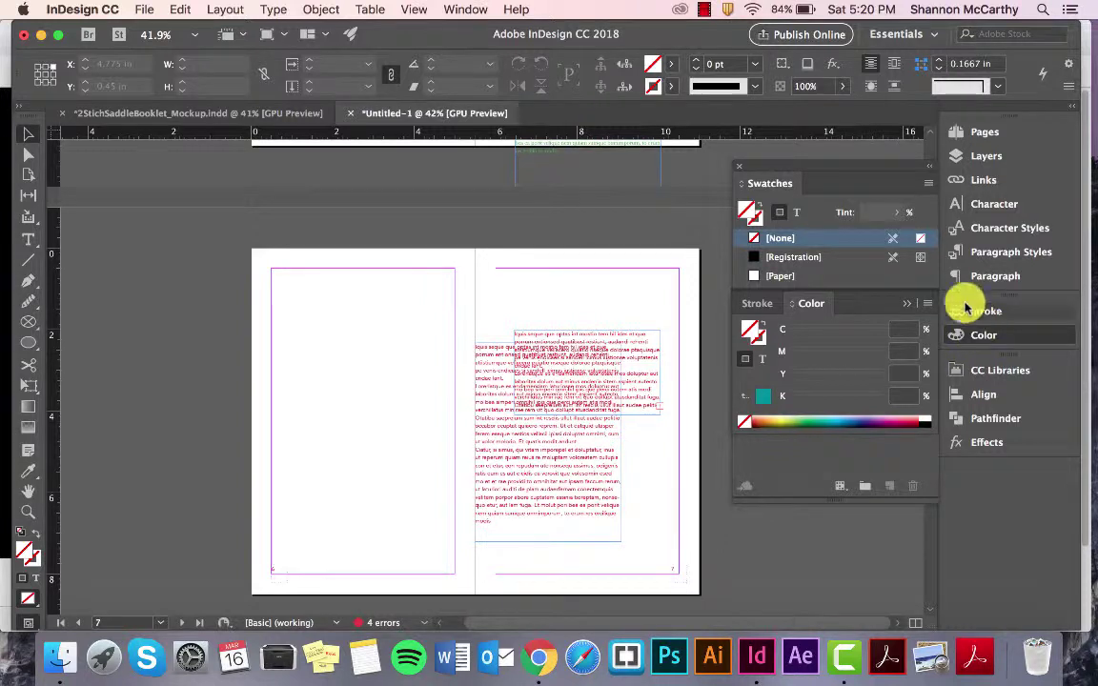
left_click(884, 184)
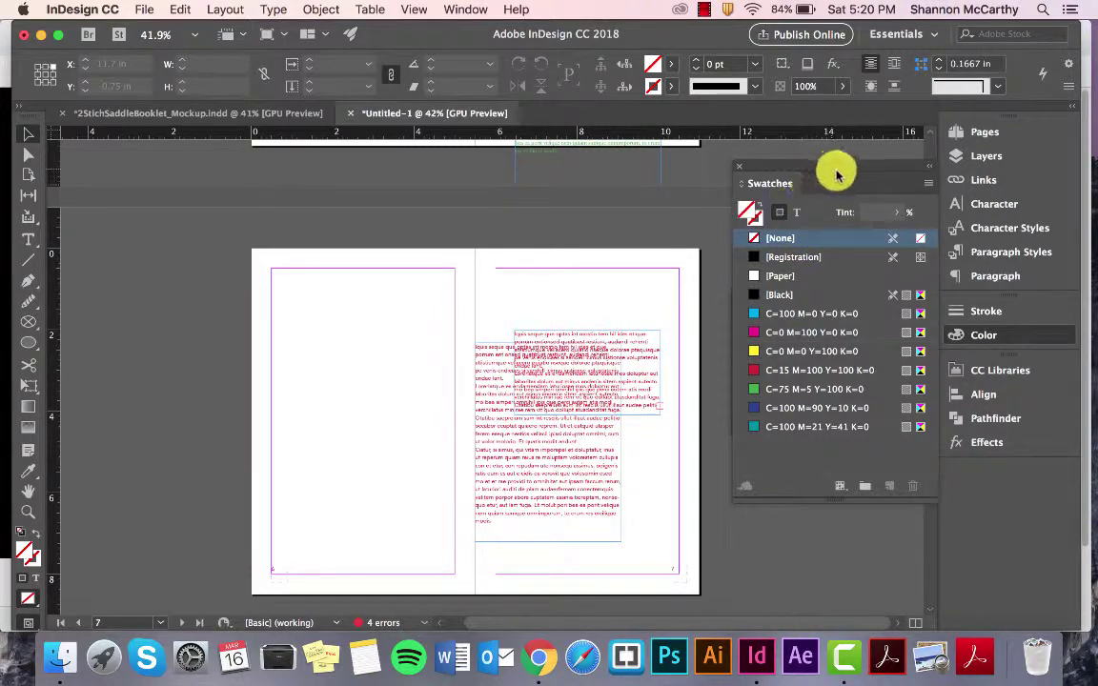
- Dock the Swatches panel and delete the two overlapping text frames on the right page
left_click_drag(875, 170, 982, 183)
left_click_drag(491, 317, 559, 429)
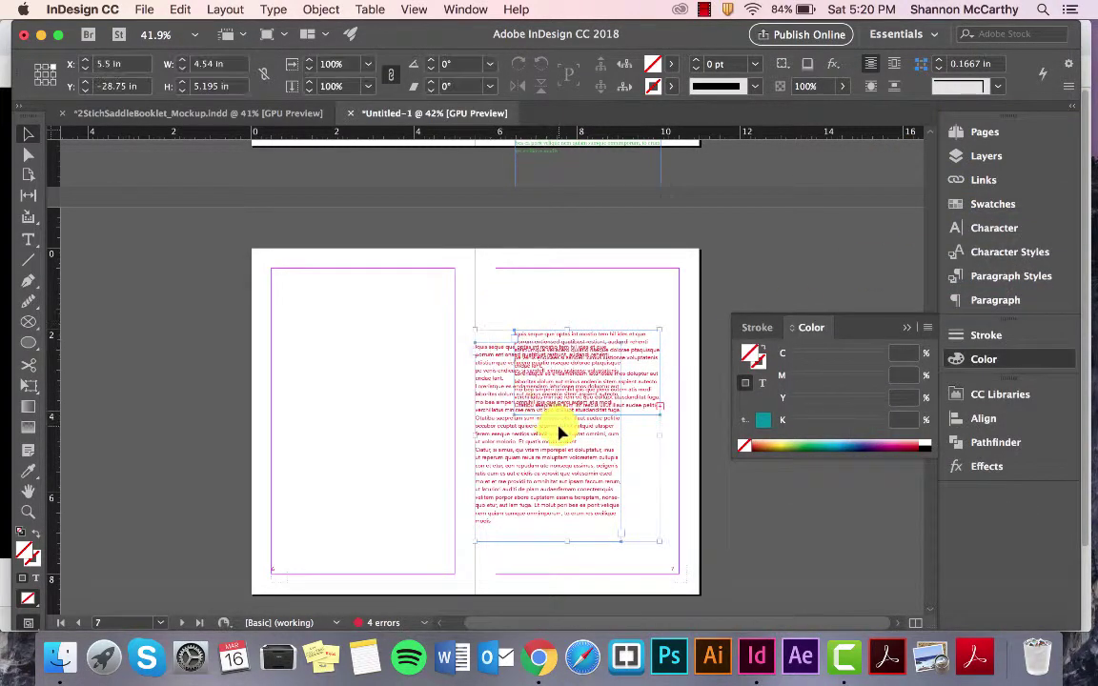
key("Delete")
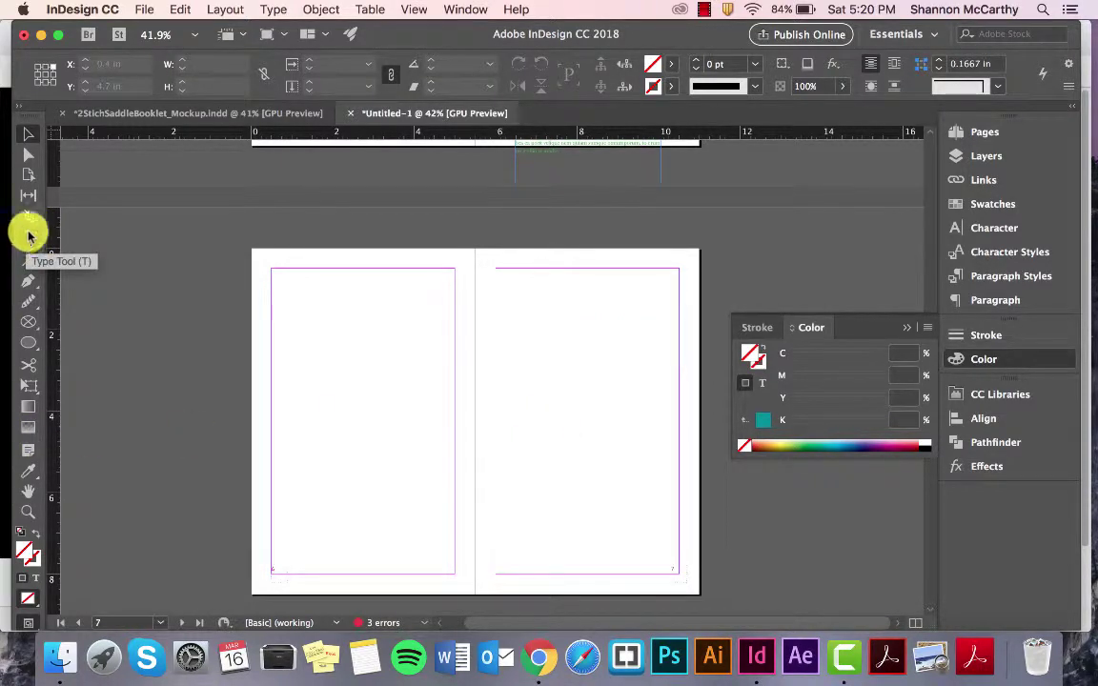
- In the Paragraph Styles panel, change the Style Name of Paragraph Style 1 to Header
left_click(965, 280)
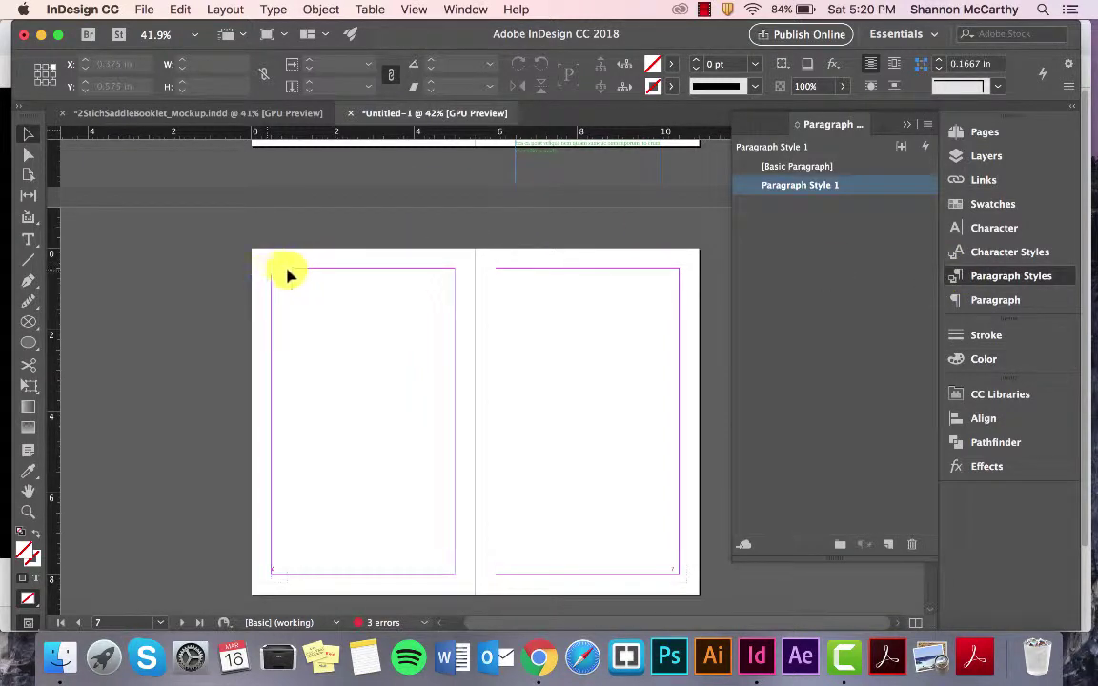
double_click(779, 187)
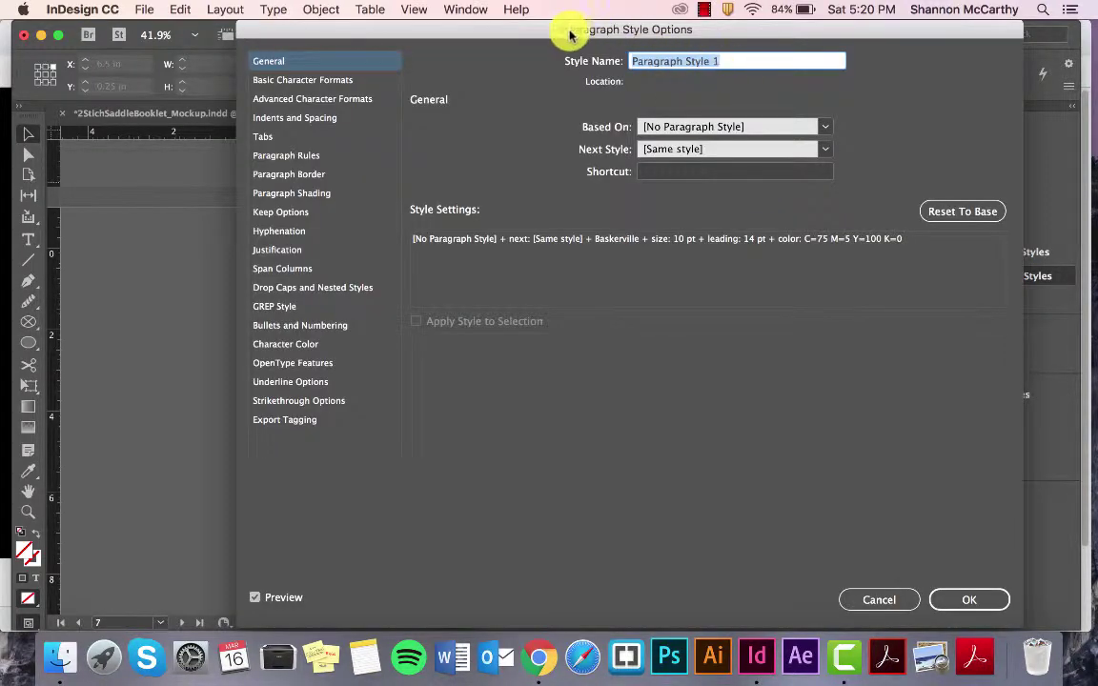
type("Header")
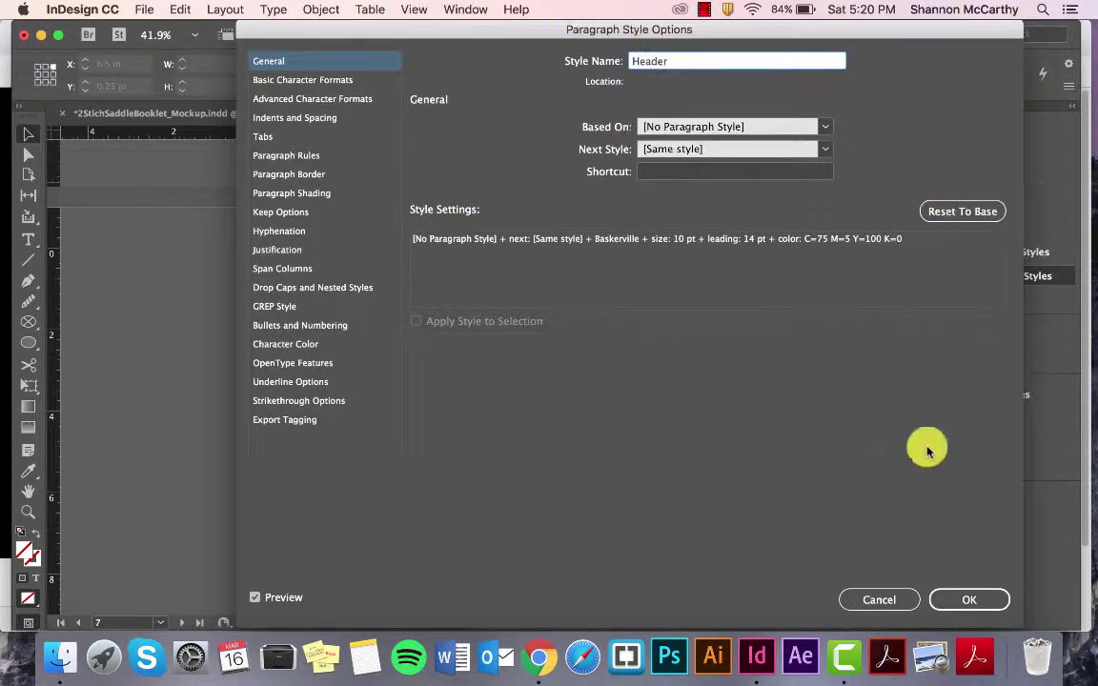
left_click(973, 600)
scroll(507, 340, "up", 6)
scroll(507, 343, "up", 10)
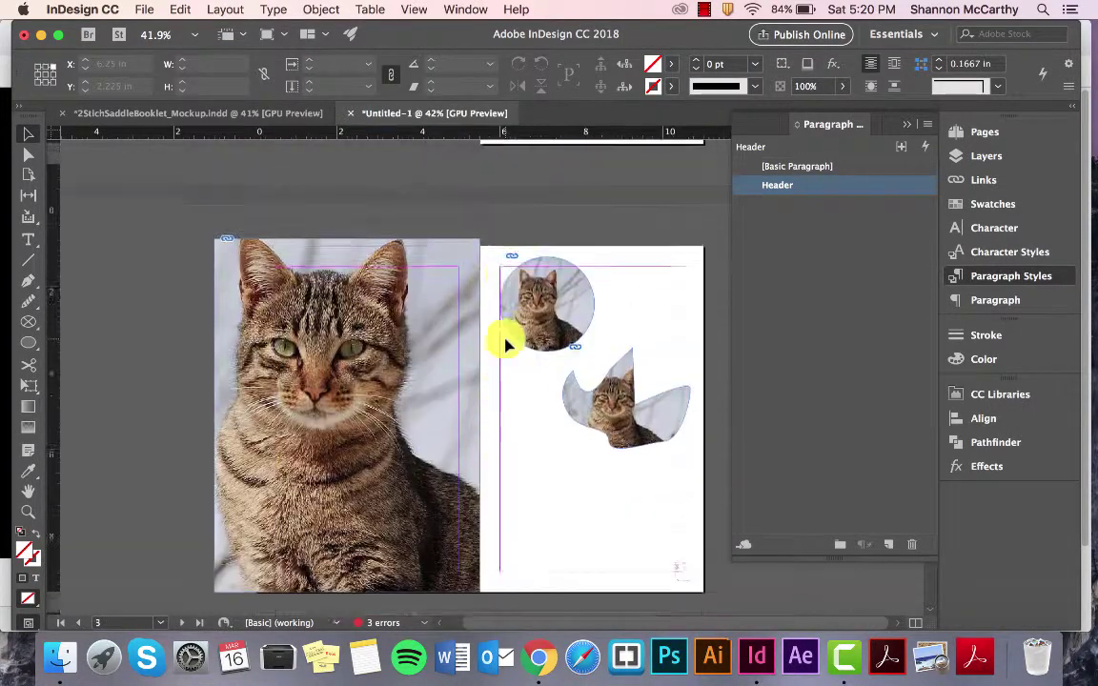
- Collapse the Paragraph Styles panel and scroll to the Cover document's inside cover spread
left_click(906, 124)
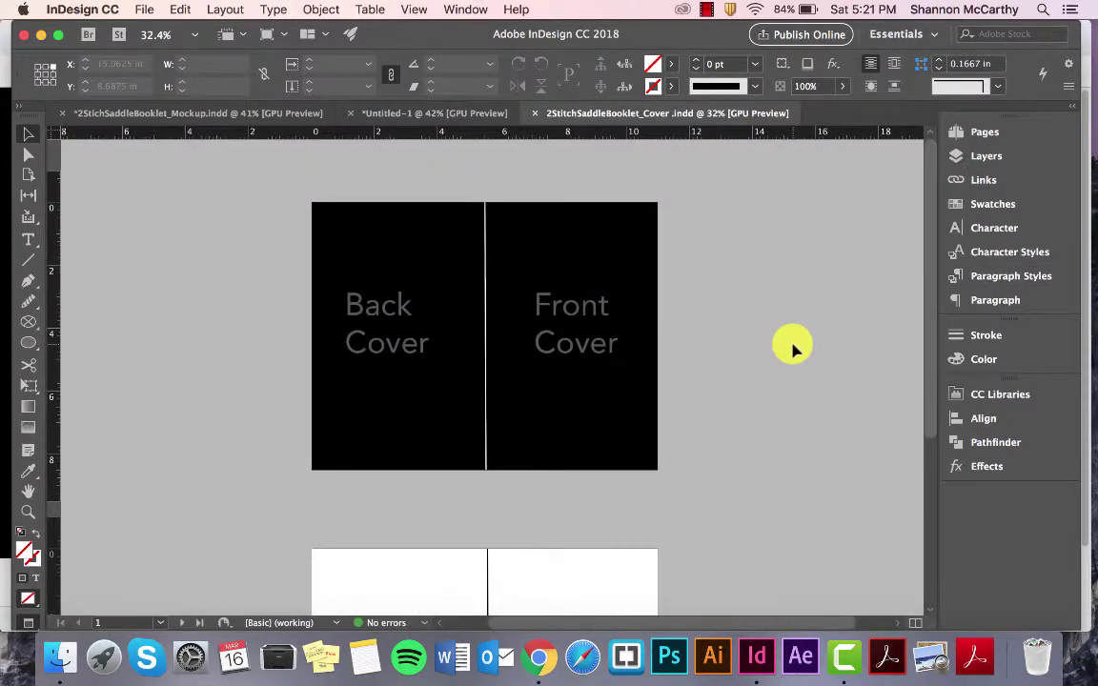
scroll(791, 351, "down", 5)
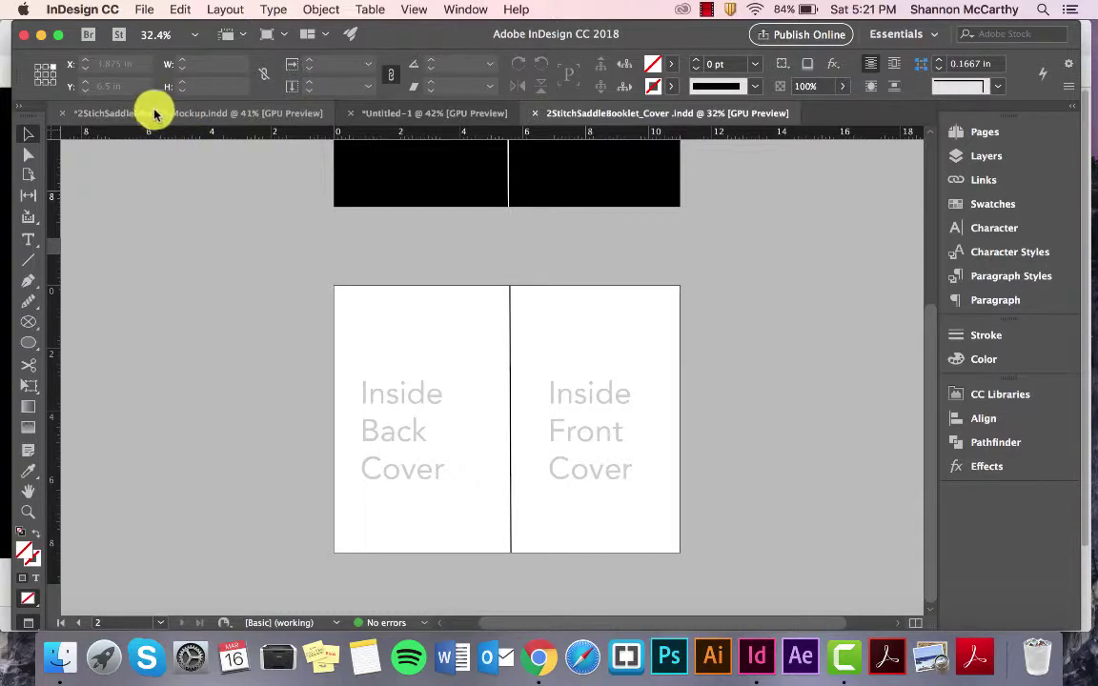
scroll(627, 250, "up", 2)
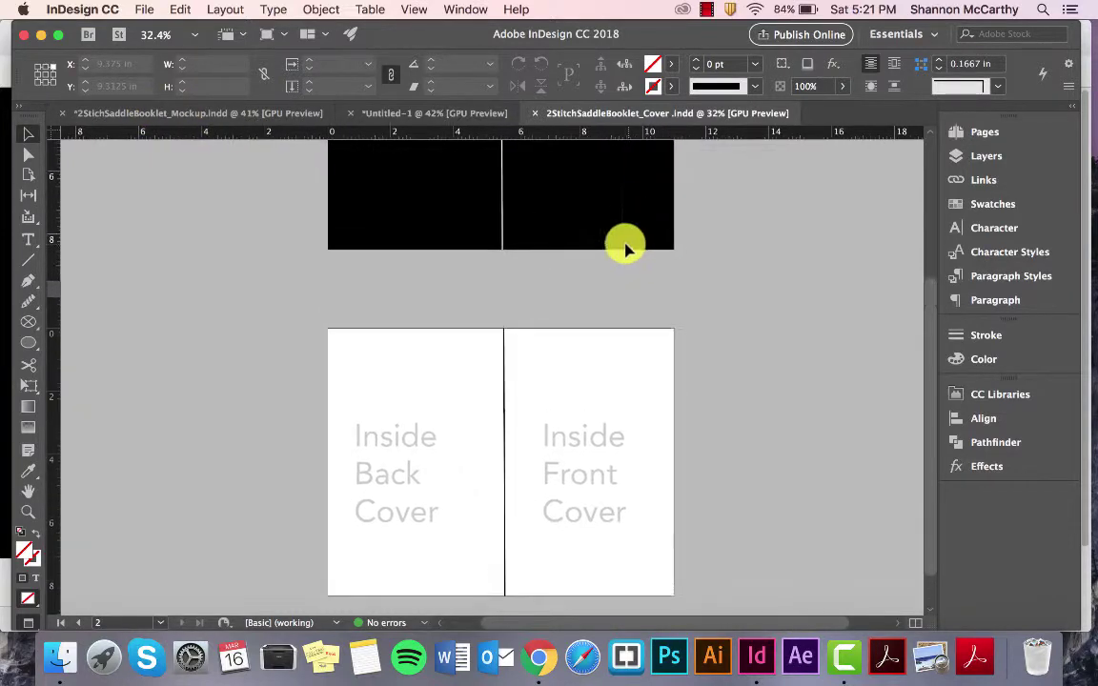
- Move the spine line between the inside covers, then undo so it stays in place
left_click(503, 225)
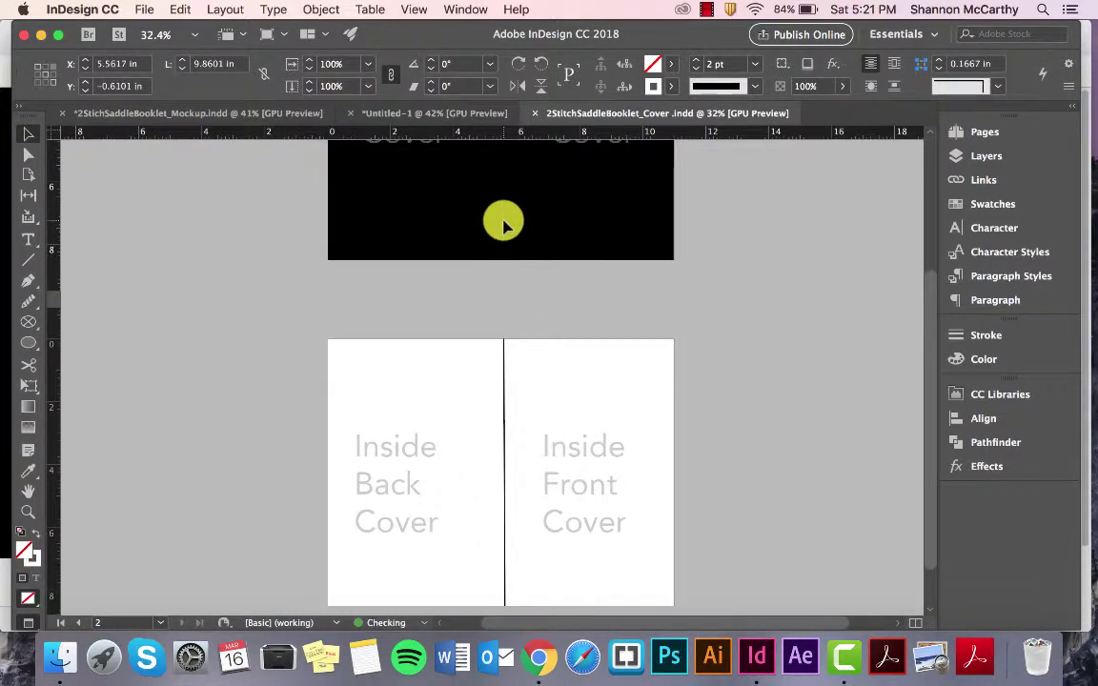
left_click_drag(514, 404, 518, 410)
left_click(518, 410)
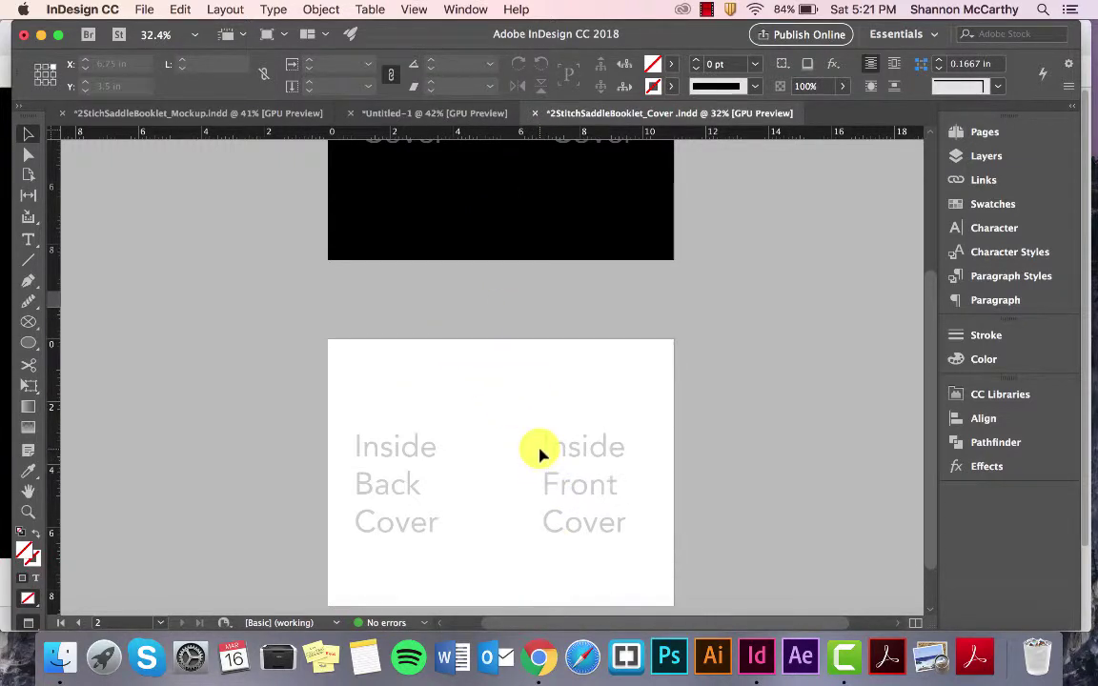
key("super+alt+shift+v")
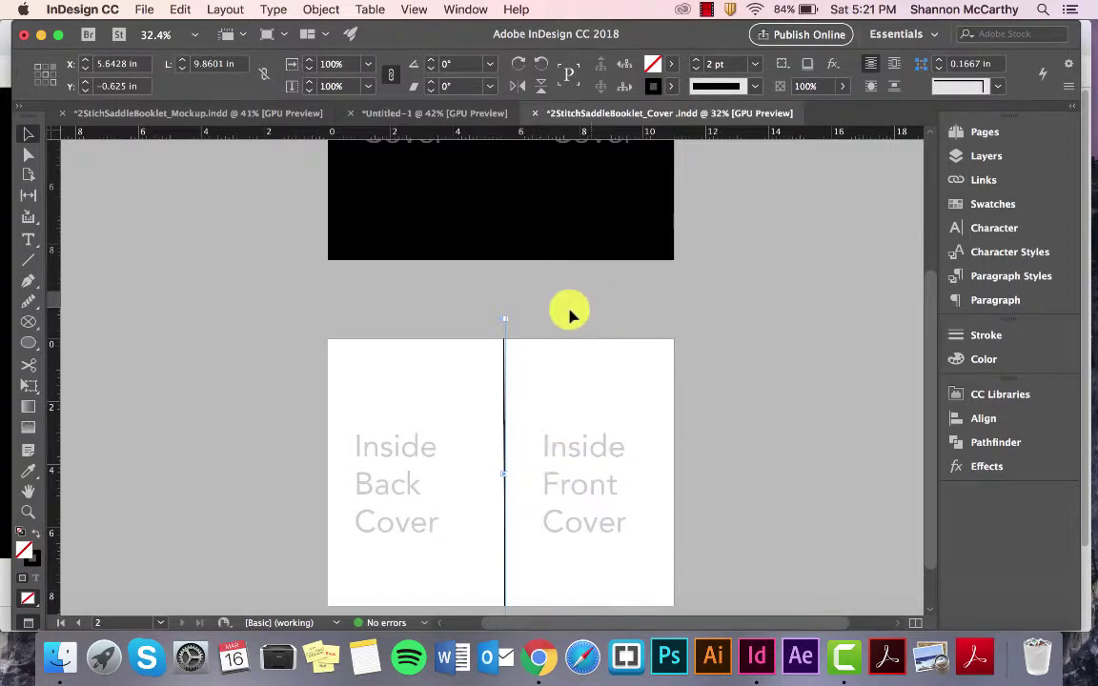
left_click(143, 9)
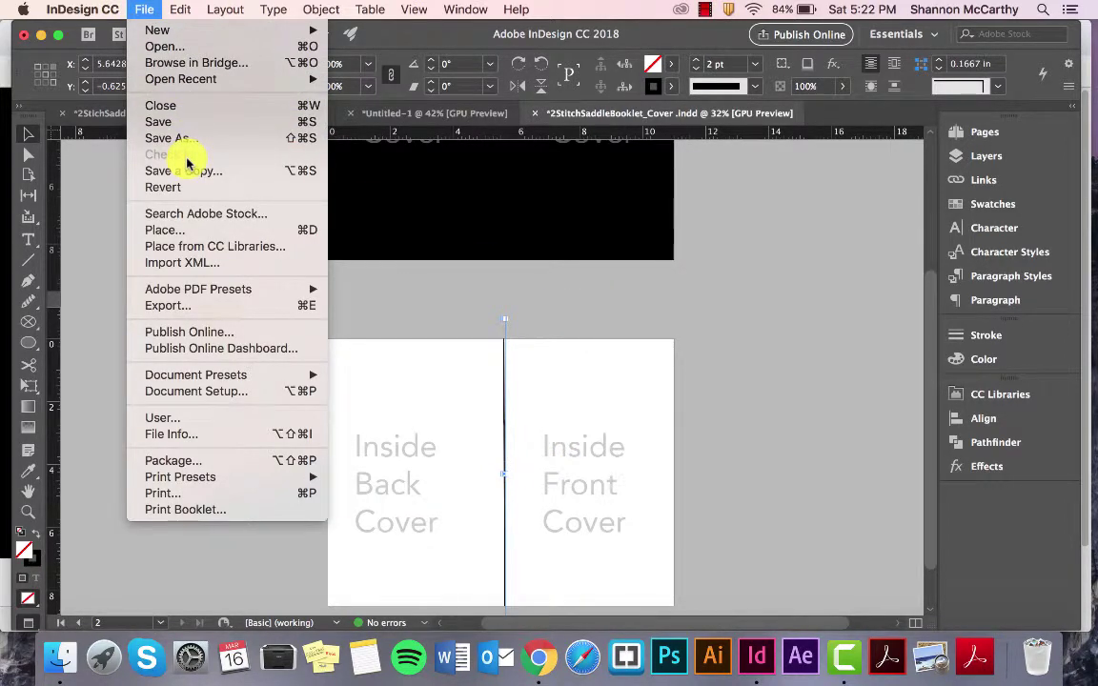
left_click(239, 391)
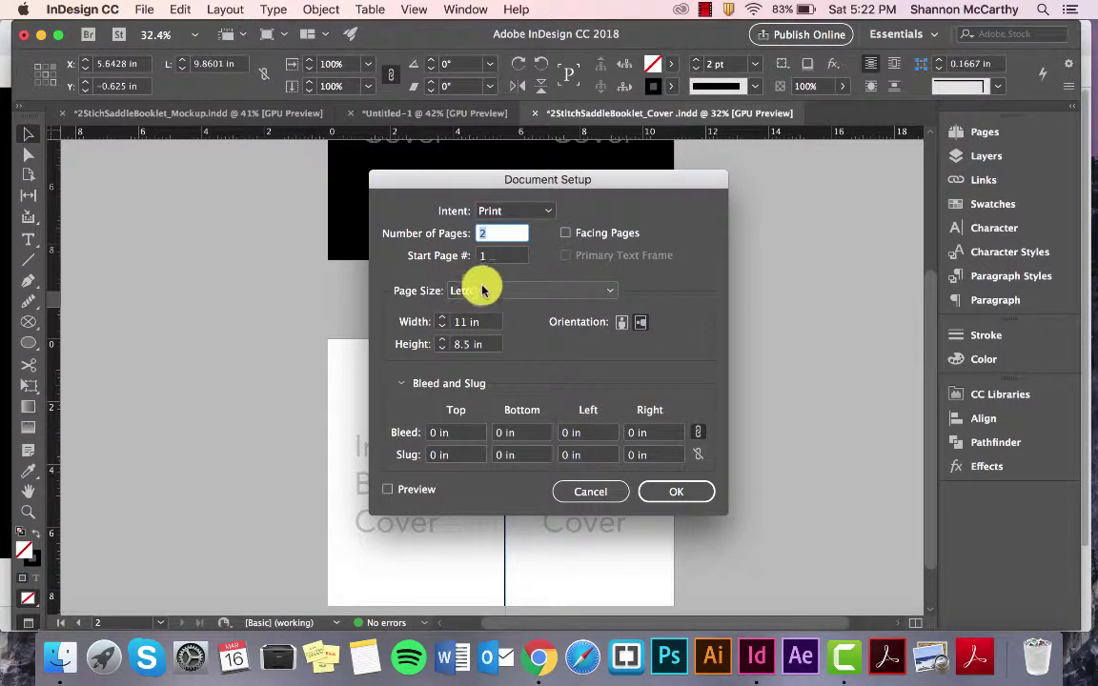
left_click(664, 496)
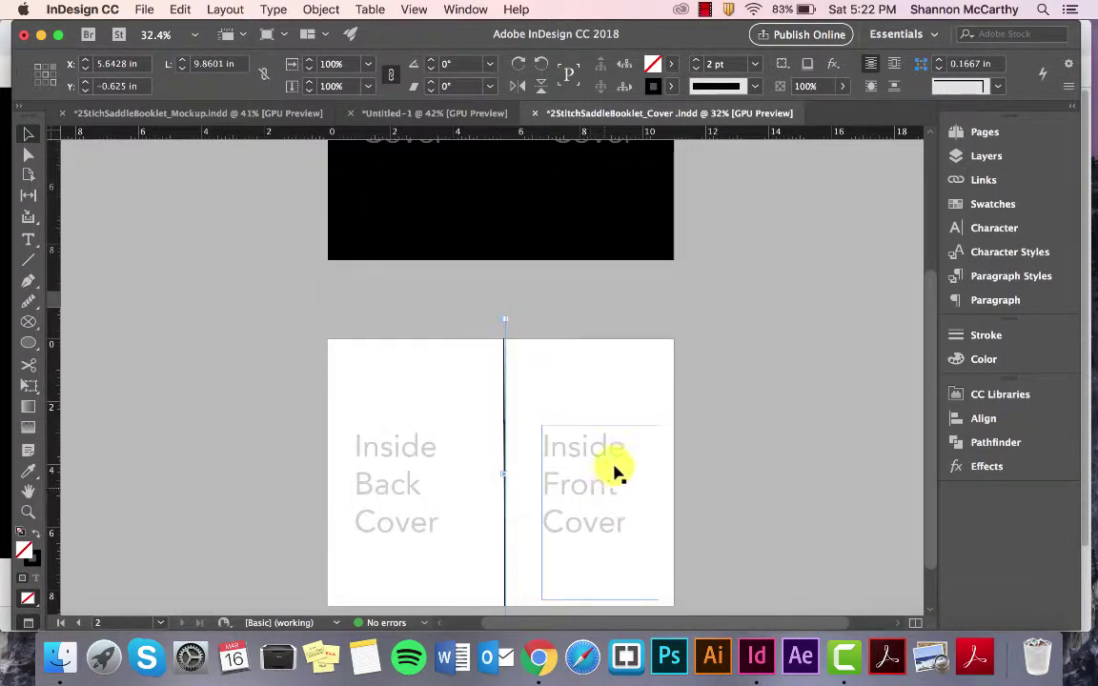
scroll(605, 408, "up", 5)
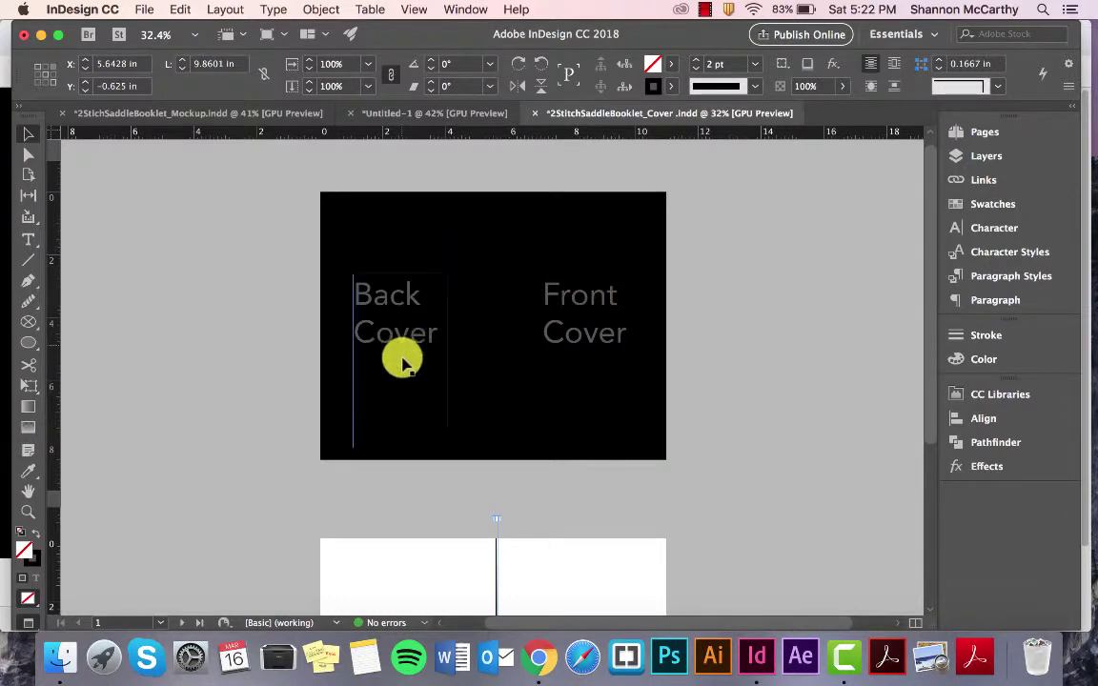
scroll(400, 360, "down", 4)
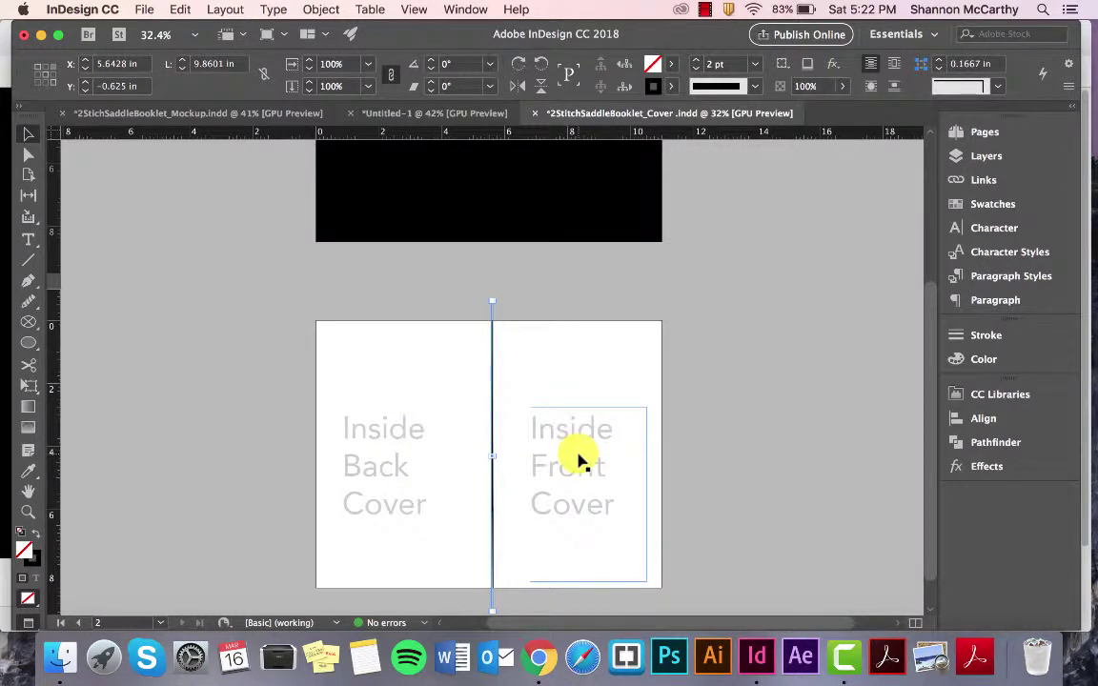
- Switch from the Mockup document back to Untitled-1 and scroll to the masked cat-image spread
left_click(201, 115)
left_click(376, 113)
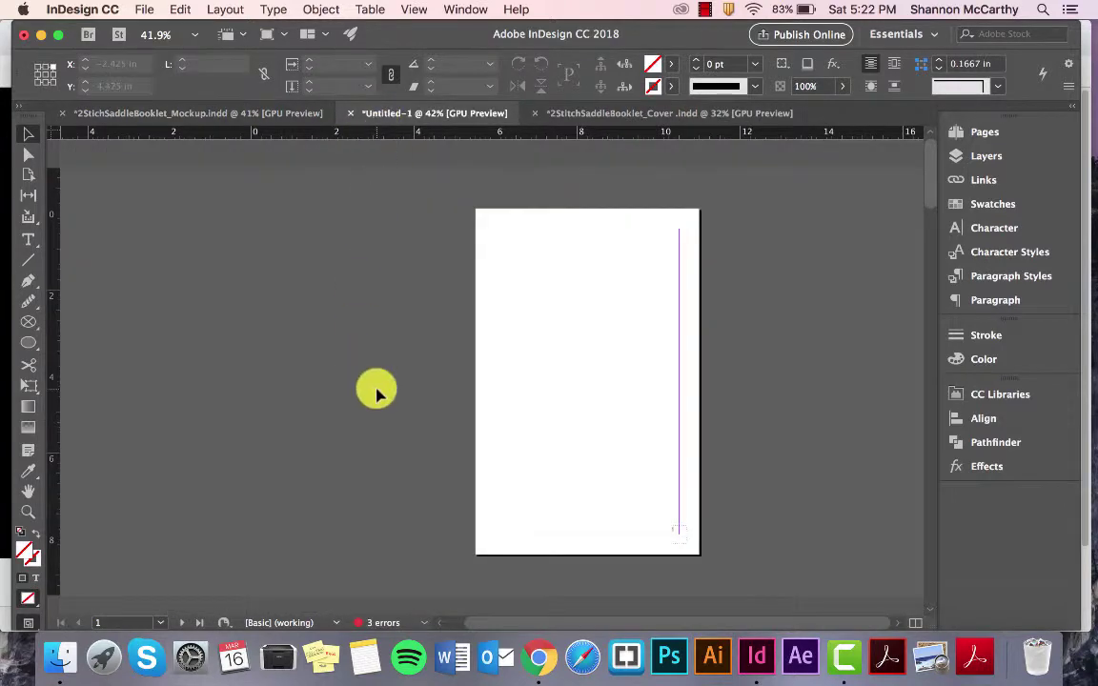
scroll(375, 389, "down", 5)
scroll(376, 393, "down", 6)
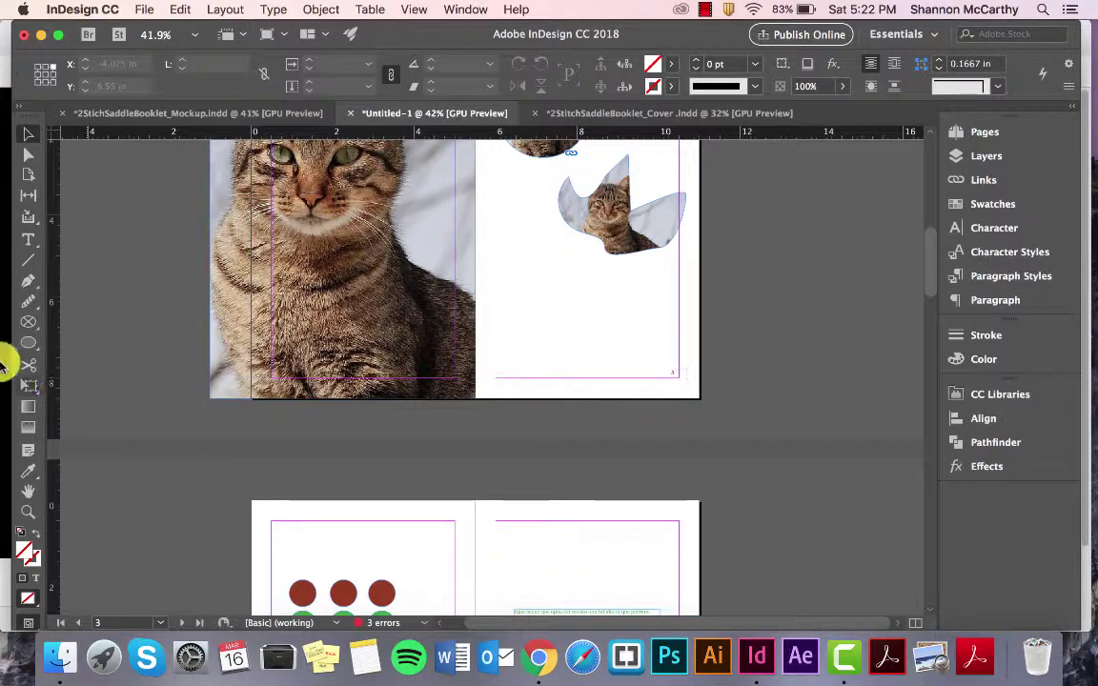
scroll(193, 390, "up", 5)
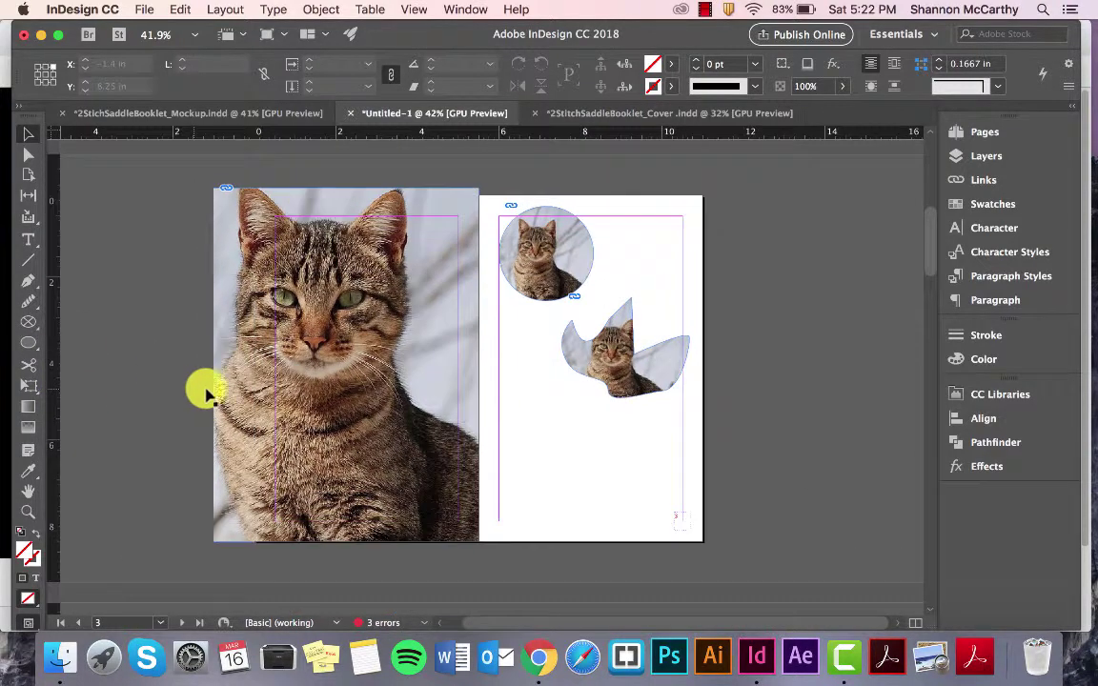
scroll(314, 384, "down", 12)
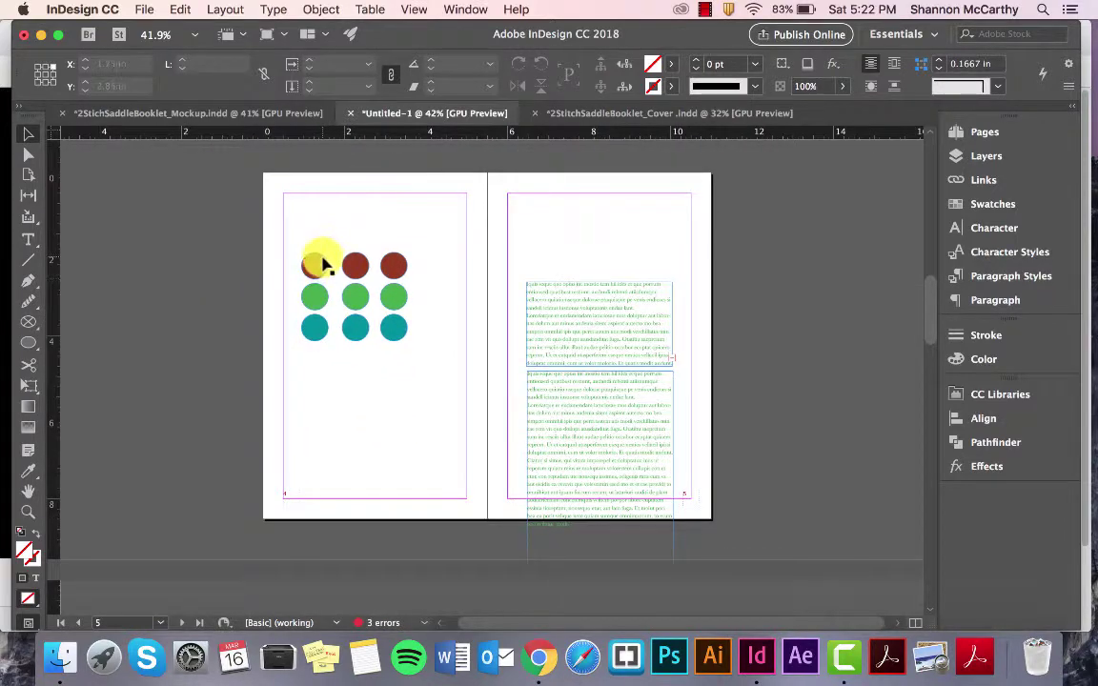
left_click(314, 265)
left_click(393, 265)
scroll(401, 353, "down", 10)
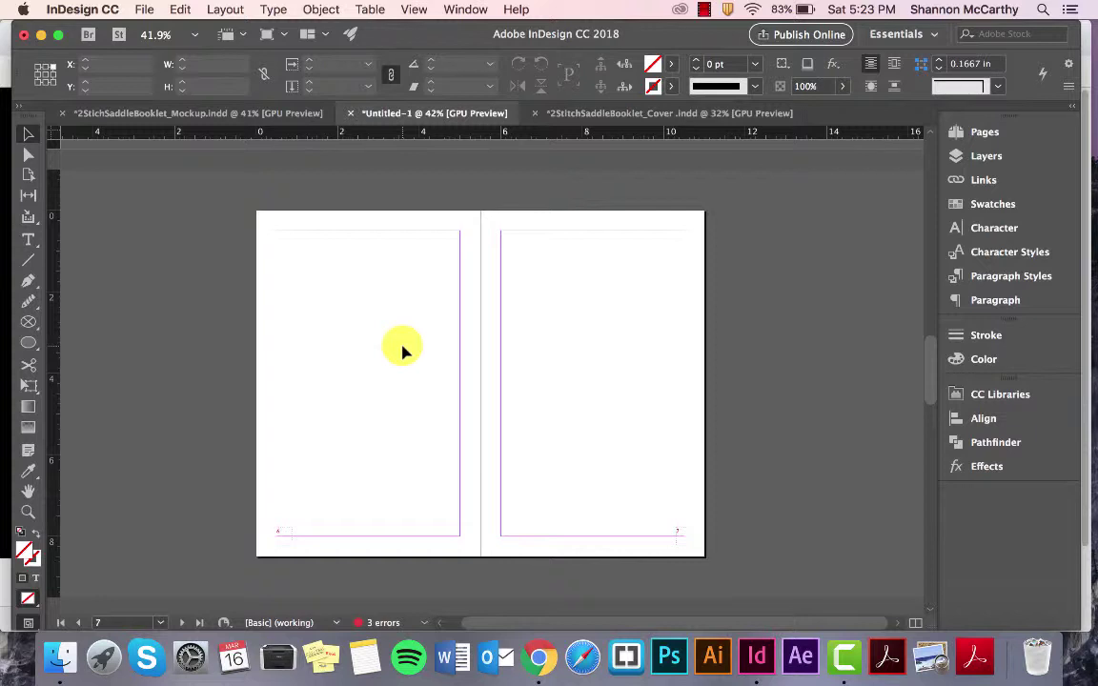
scroll(390, 333, "up", 10)
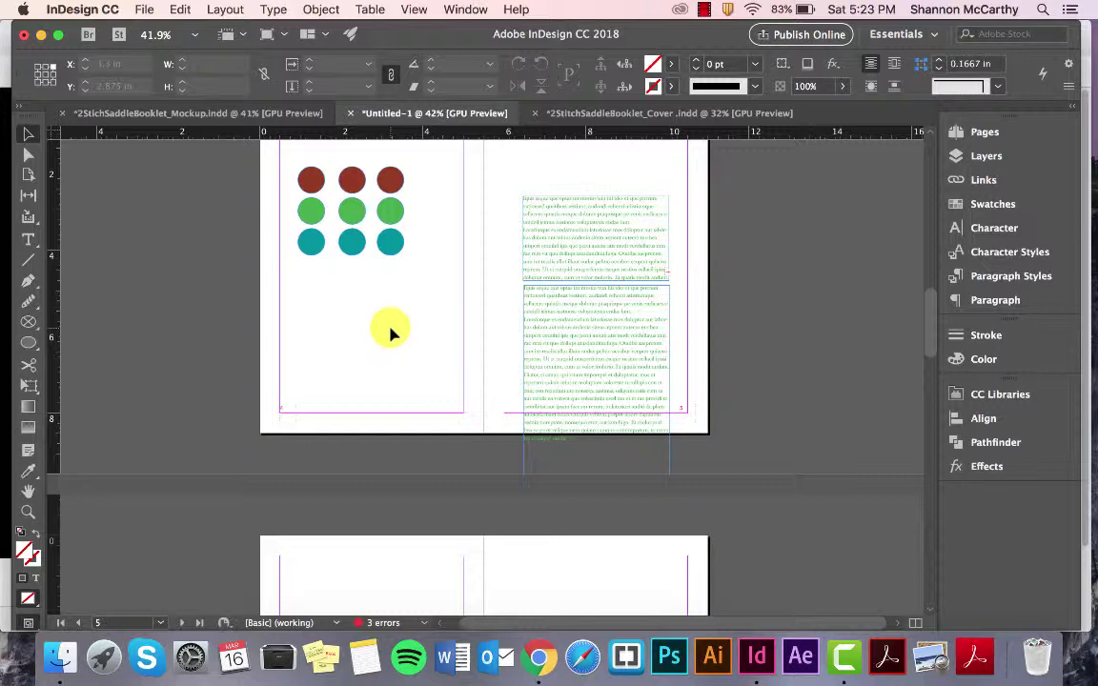
scroll(390, 333, "up", 5)
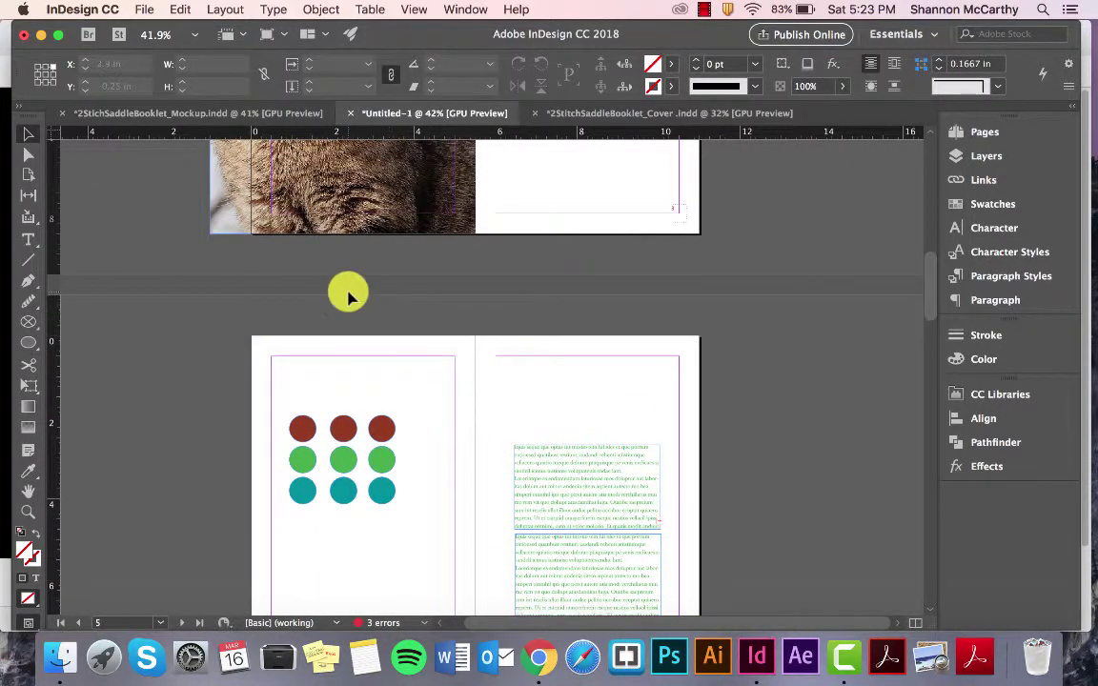
scroll(347, 294, "up", 4)
scroll(313, 265, "up", 4)
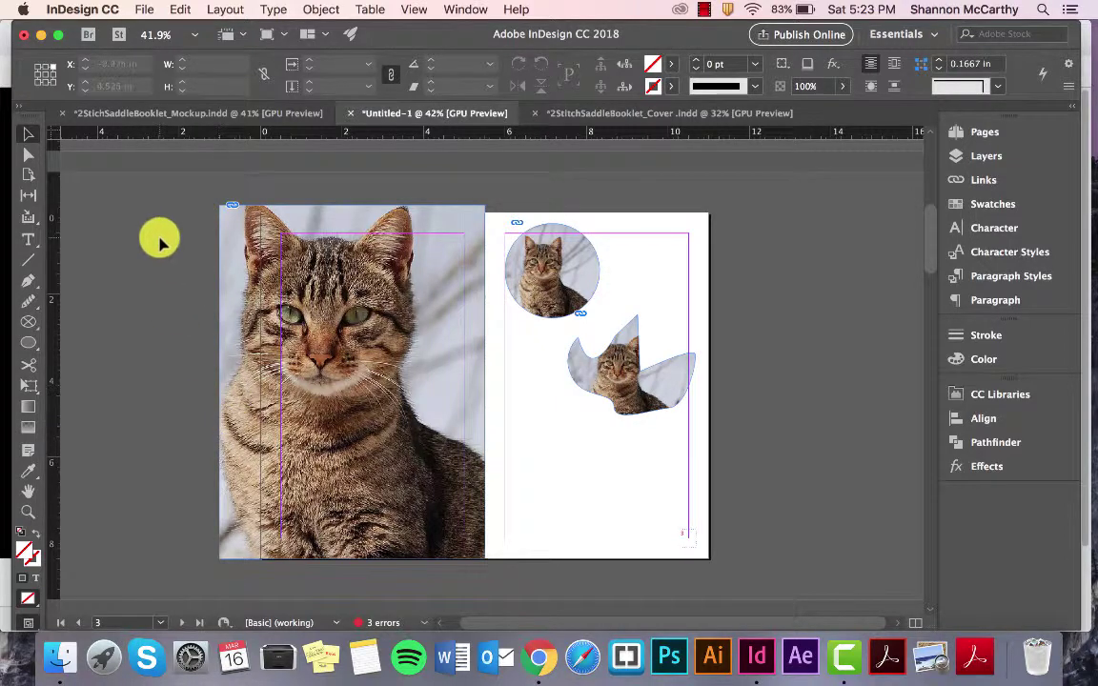
scroll(410, 458, "down", 5)
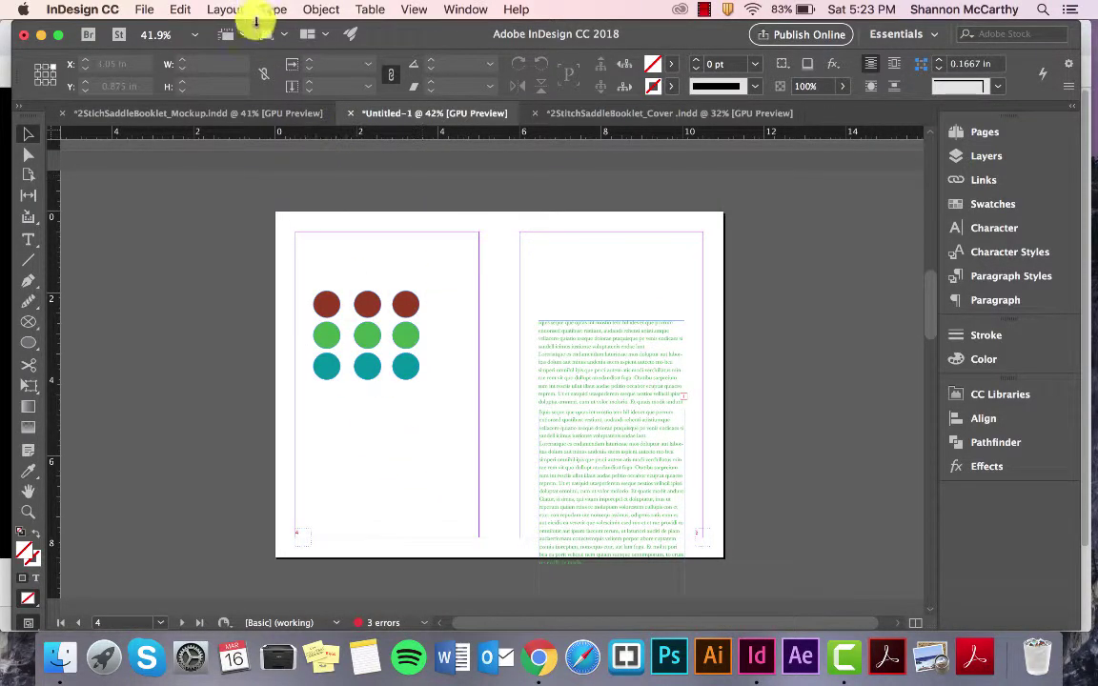
- Save the booklet as Untitled-1 on the Desktop
left_click(144, 11)
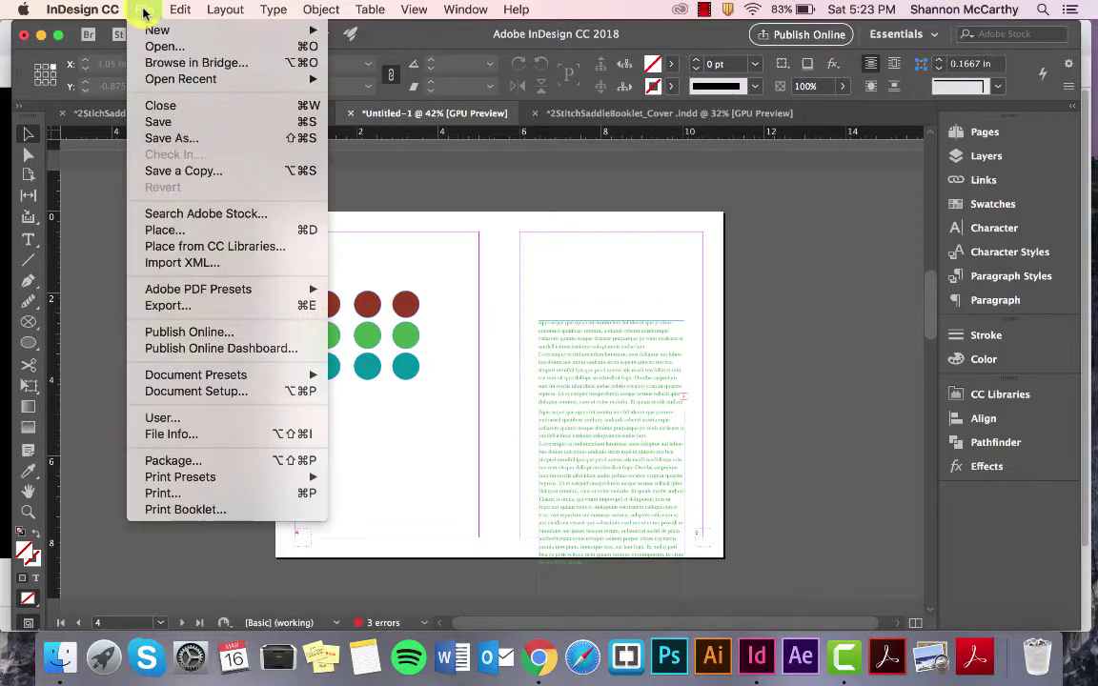
left_click(165, 140)
key("super+shift+d")
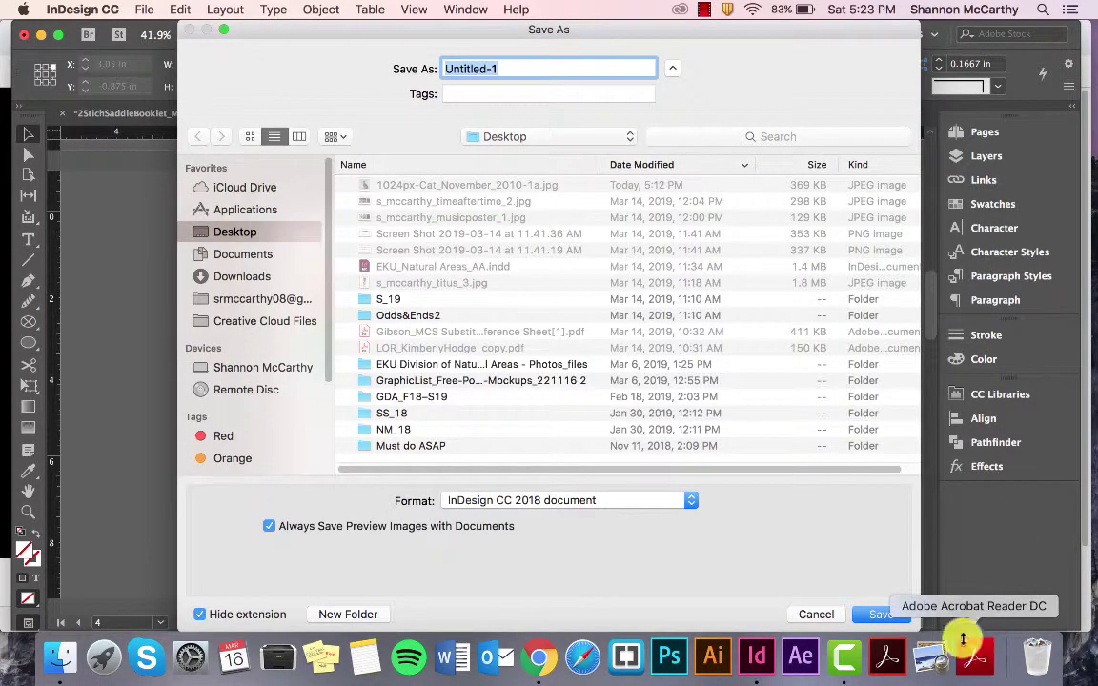
left_click(880, 619)
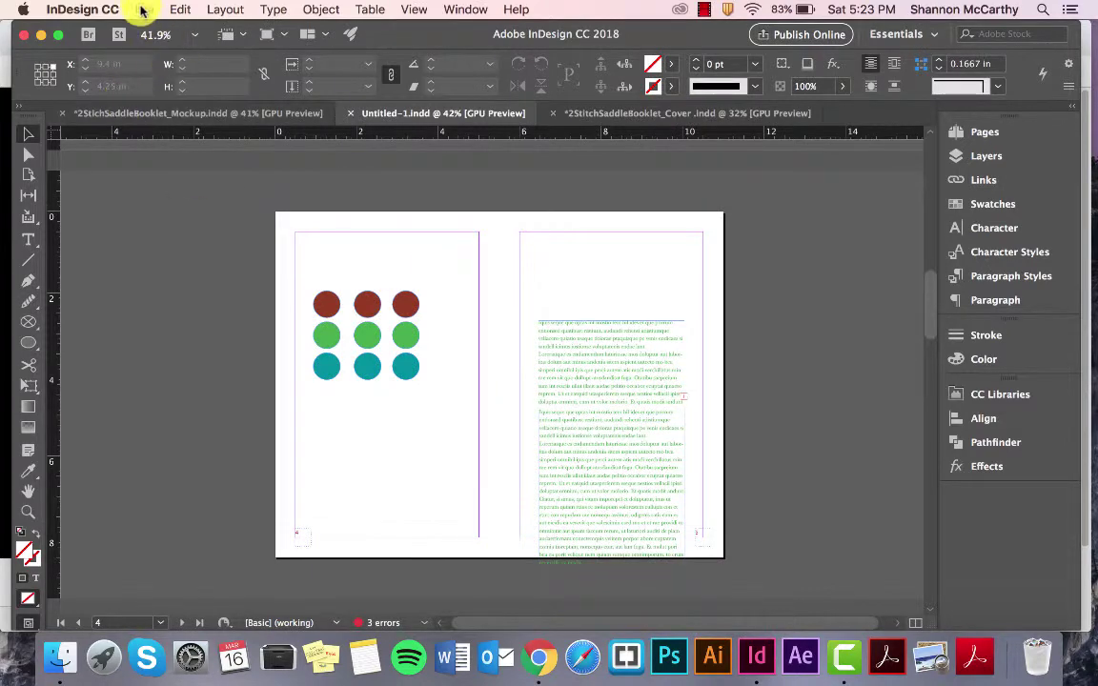
- Start File > Package and name the printing instructions file 'lkajsldkfjl'
left_click(140, 10)
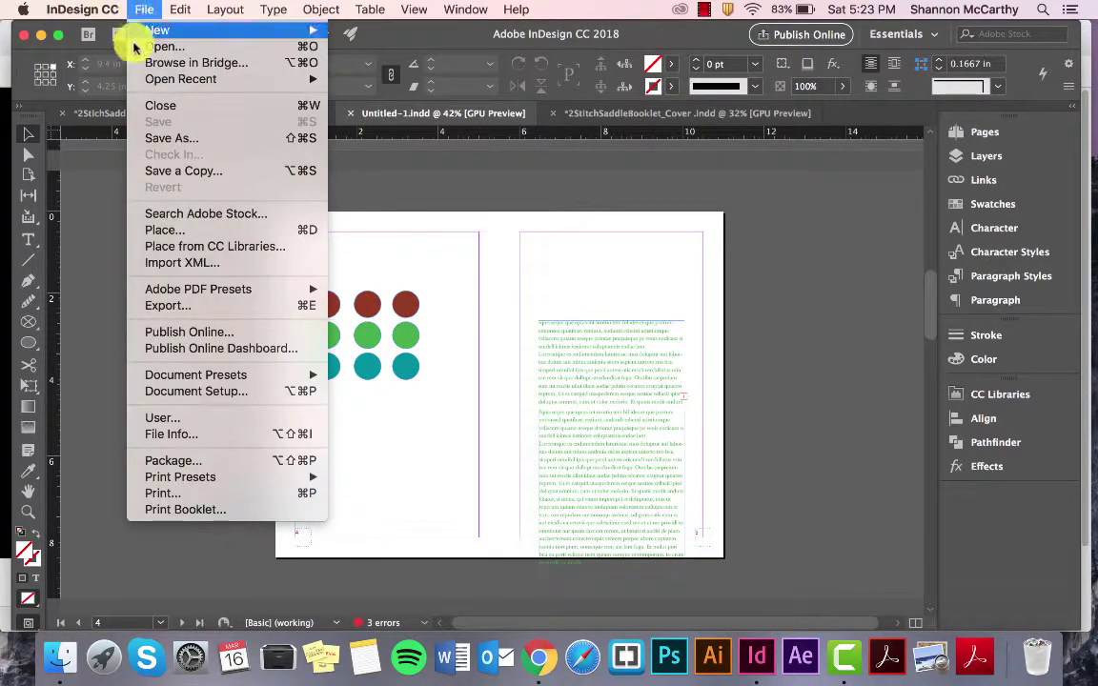
left_click(167, 466)
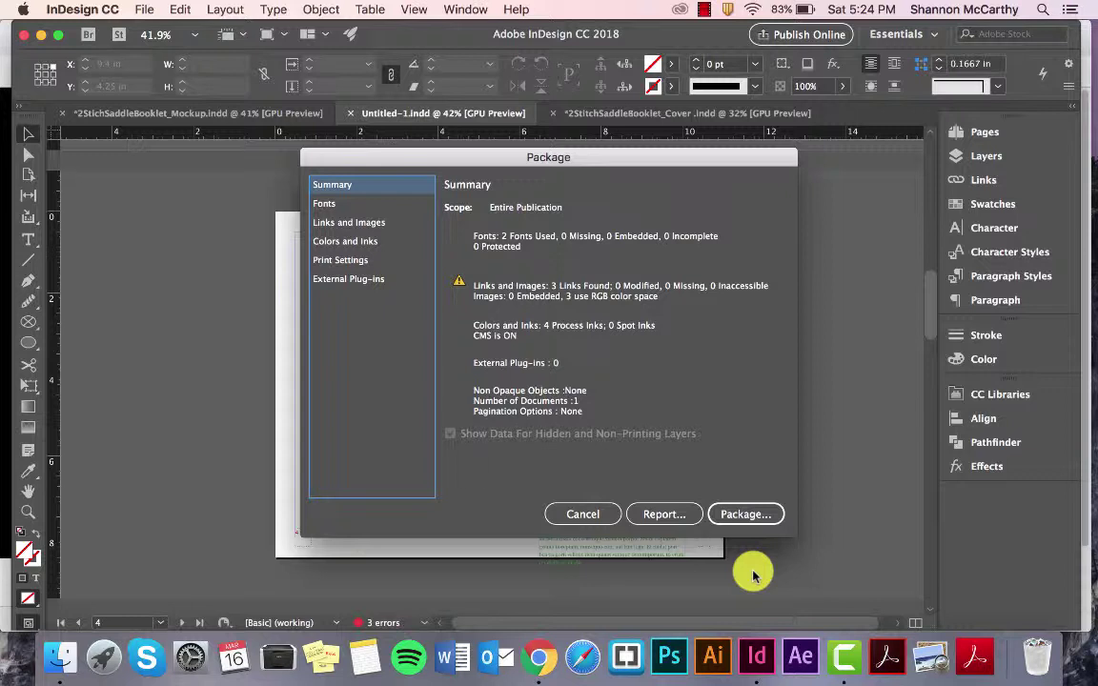
left_click(741, 515)
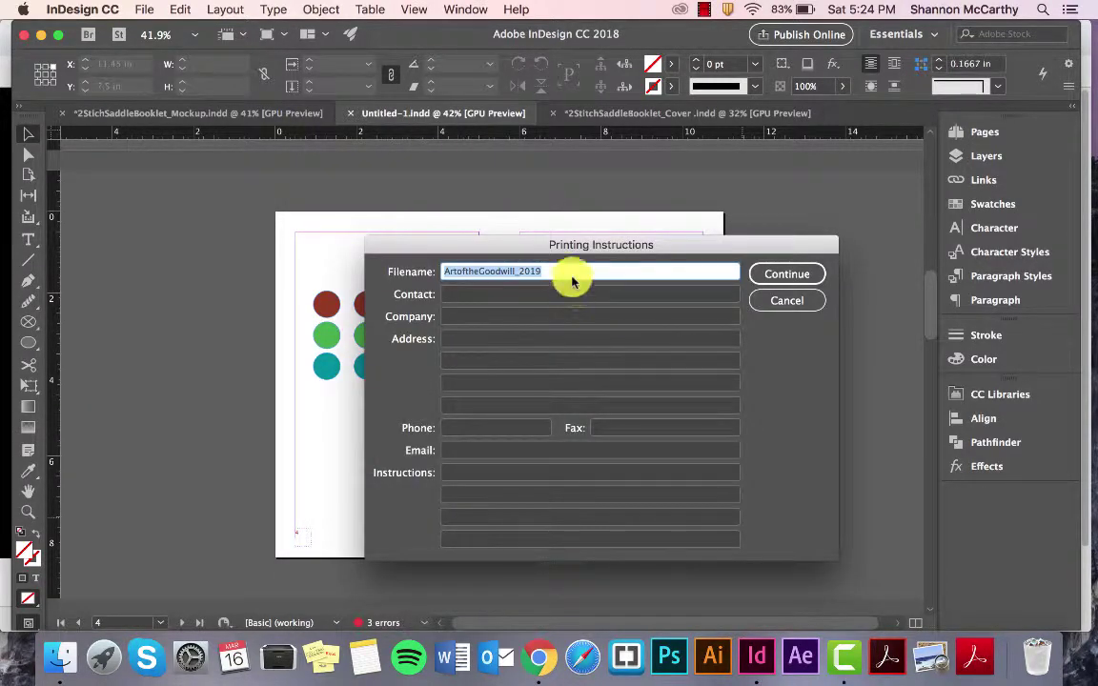
key("BackSpace")
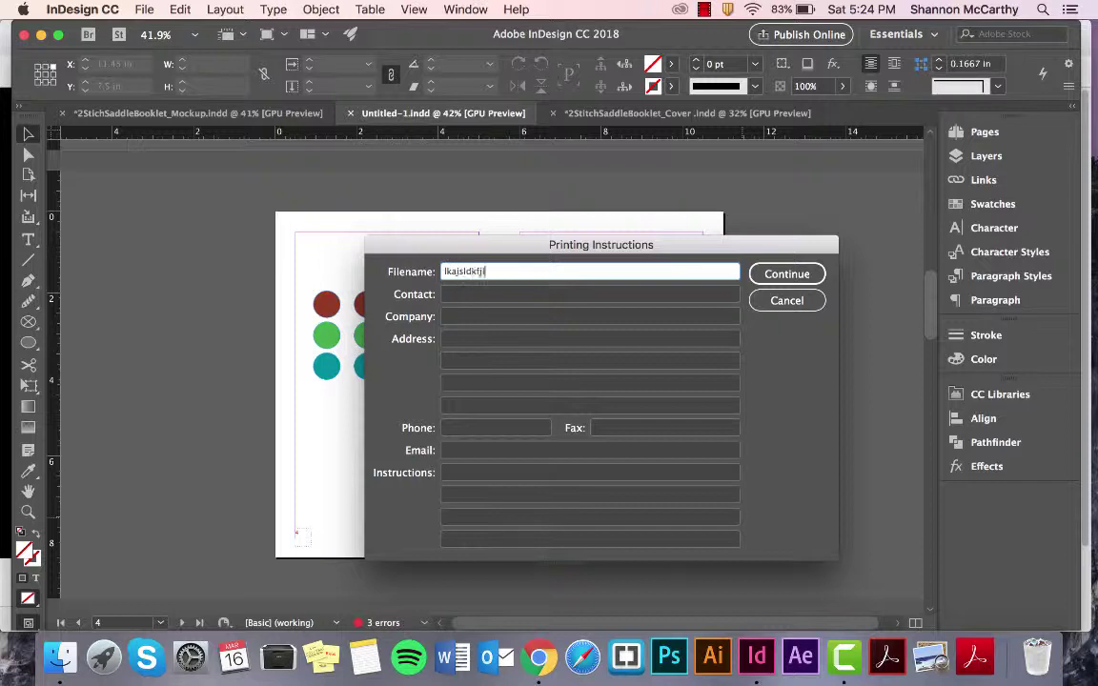
type("lkajsldkfjl")
left_click(812, 275)
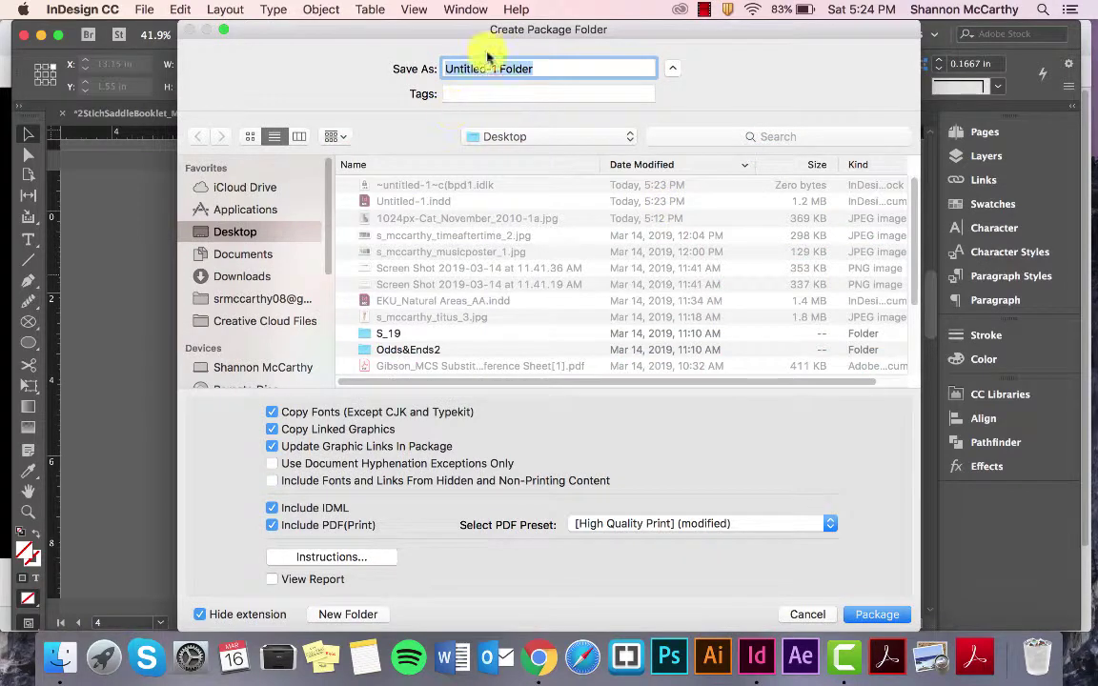
- Create the package folder on the Desktop, accepting the font-copying and overset-text warnings
left_click(863, 614)
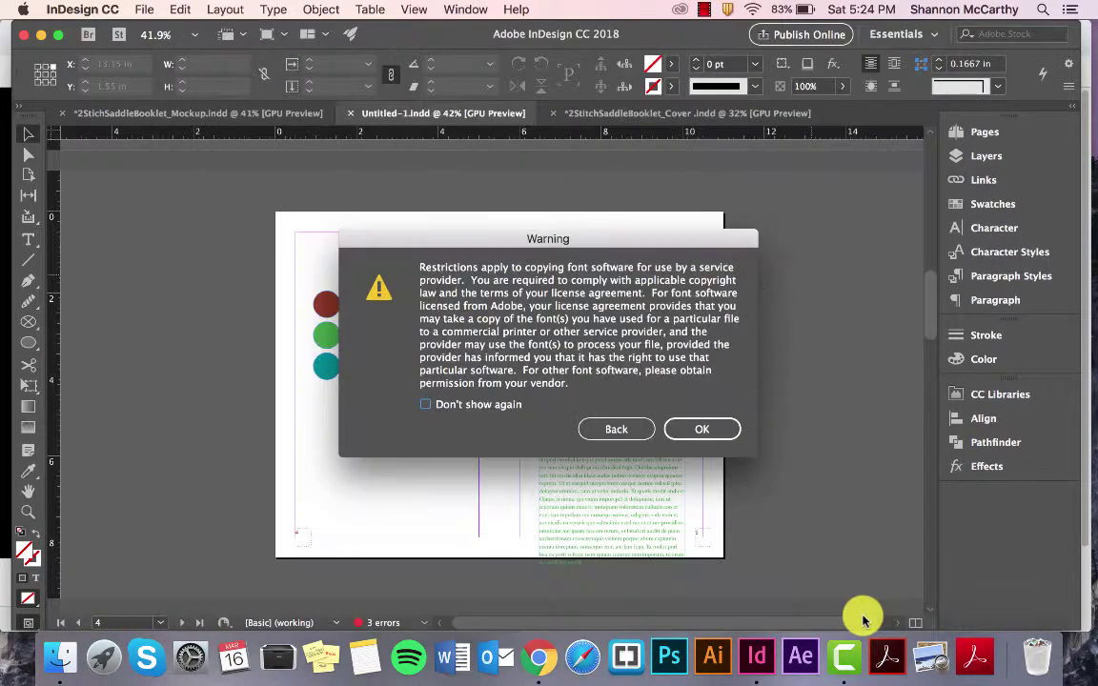
left_click(717, 432)
left_click(705, 434)
left_click(687, 404)
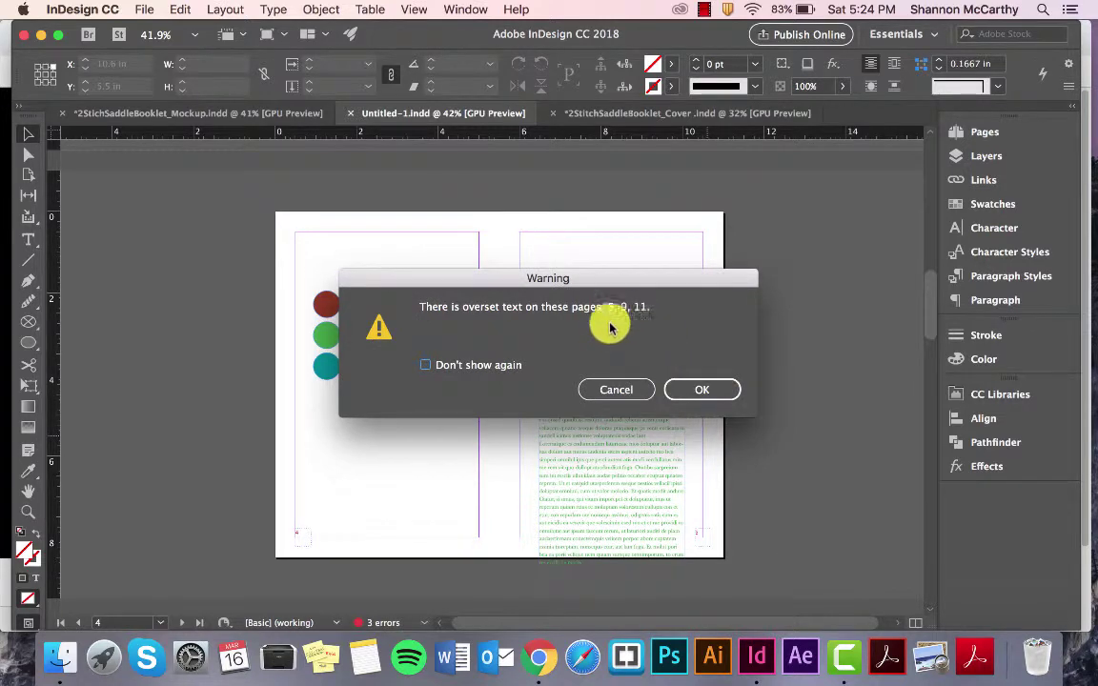
left_click(685, 393)
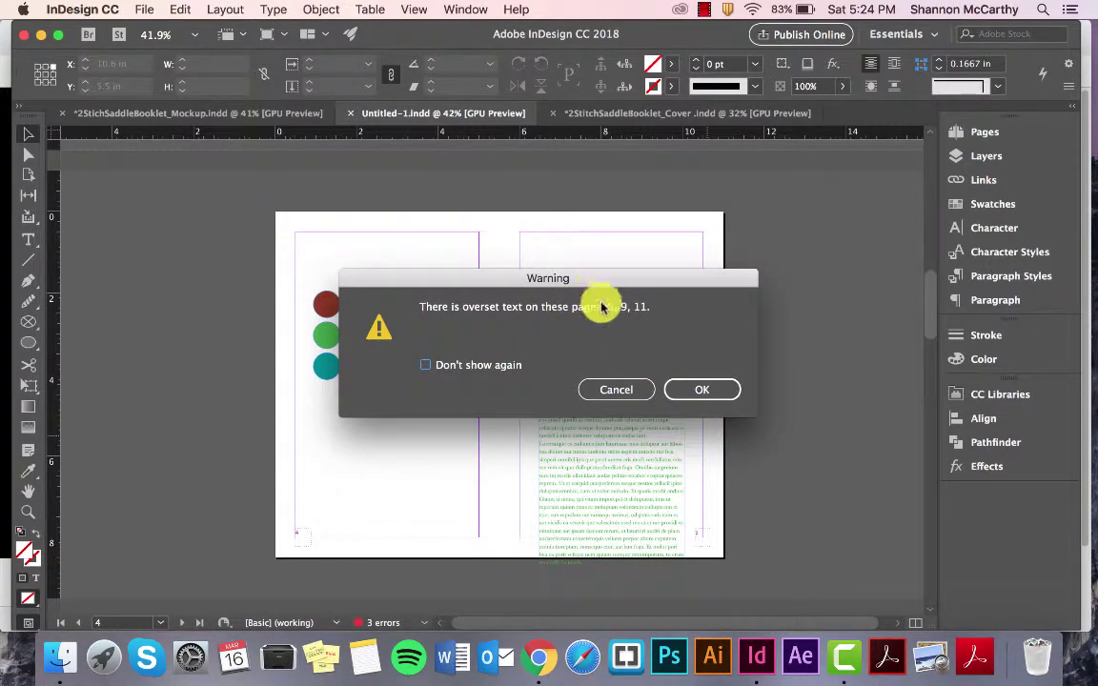
left_click(693, 387)
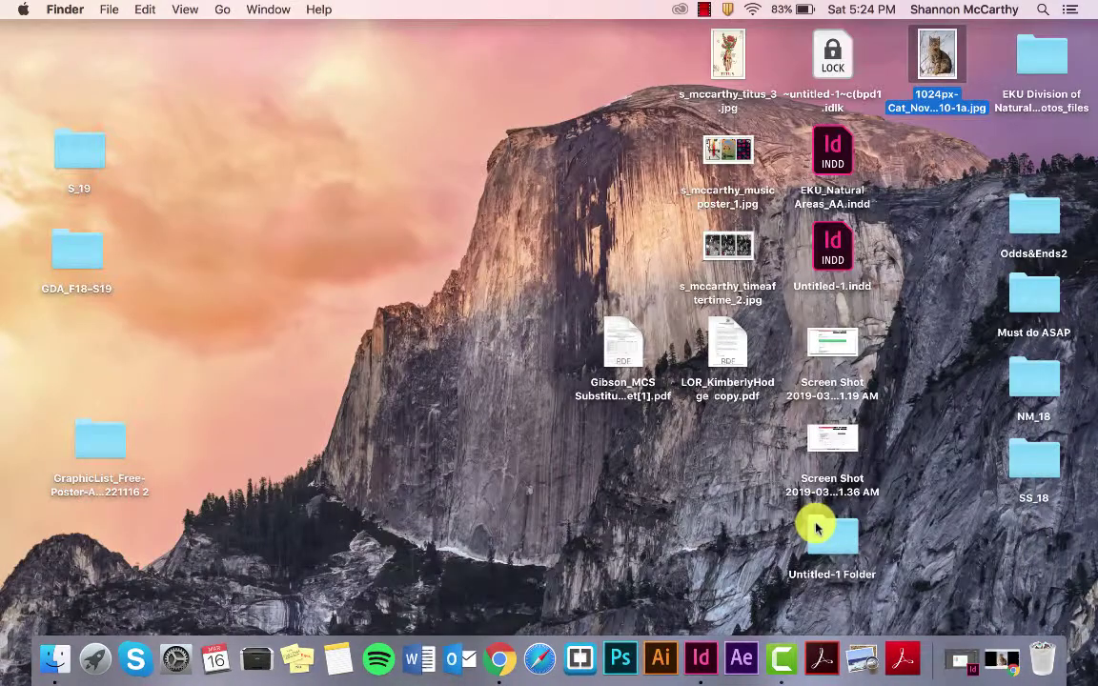
- Open Untitled-1 Folder on the desktop and inspect its Document fonts and Links subfolders
left_click_drag(833, 529, 304, 265)
double_click(304, 263)
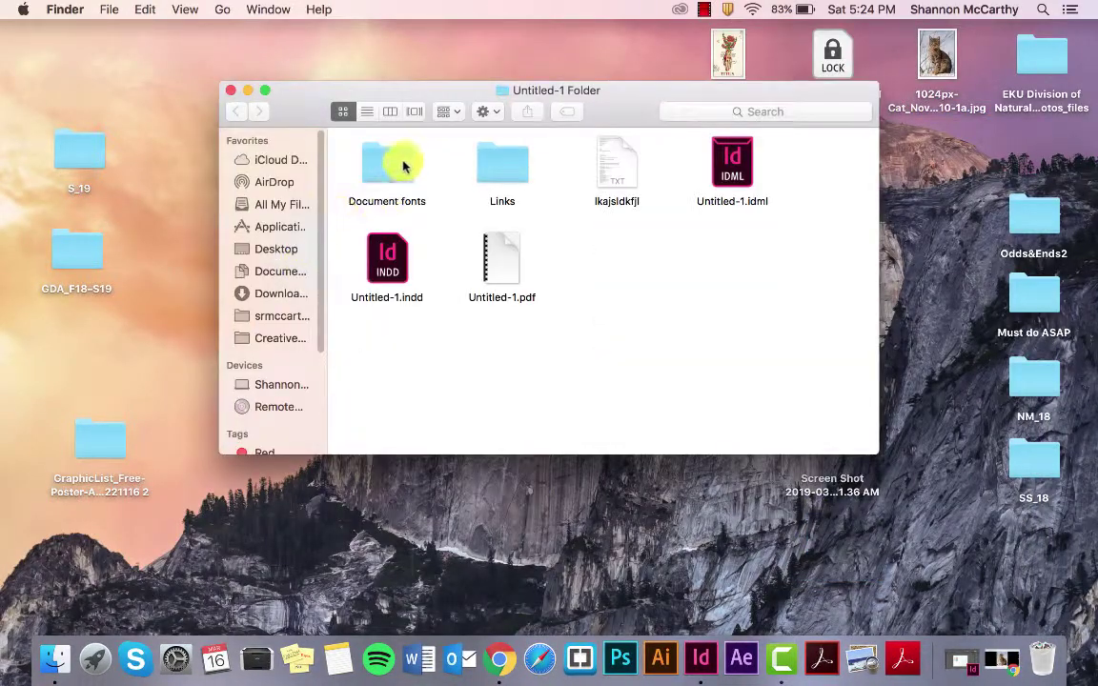
double_click(398, 166)
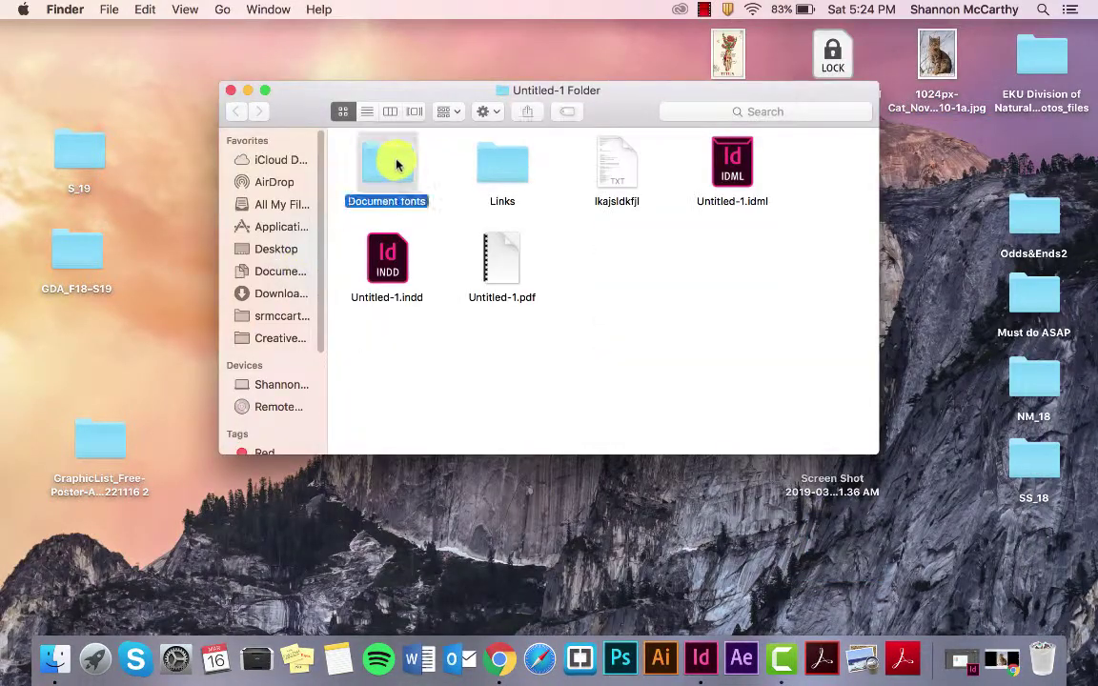
left_click(238, 111)
double_click(497, 160)
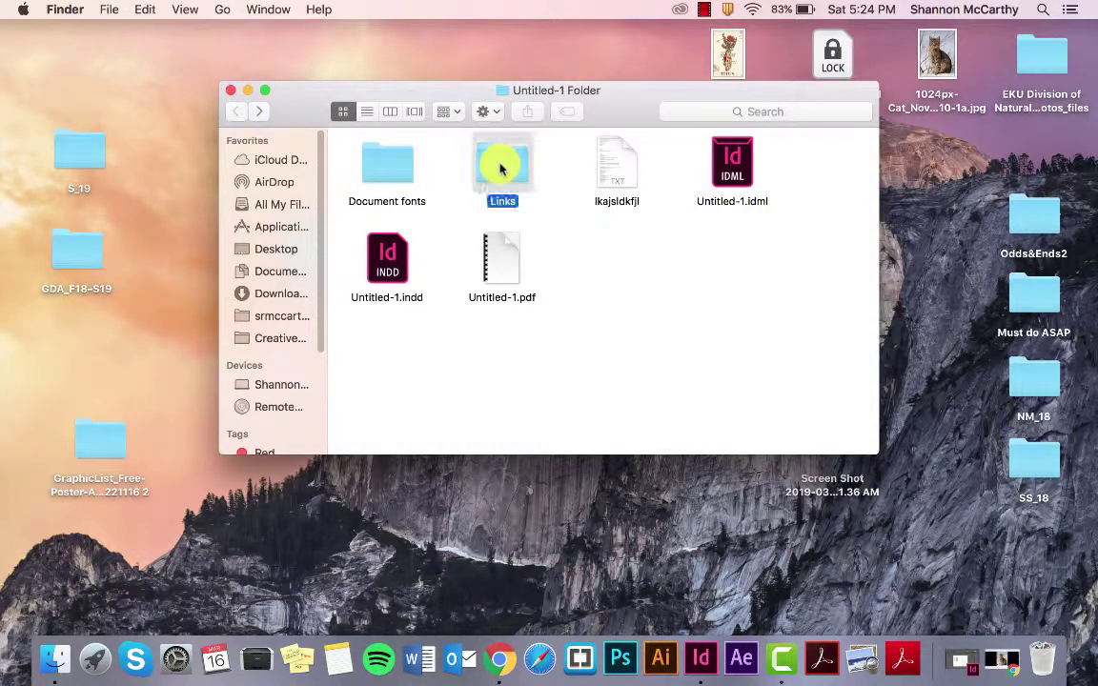
left_click(240, 114)
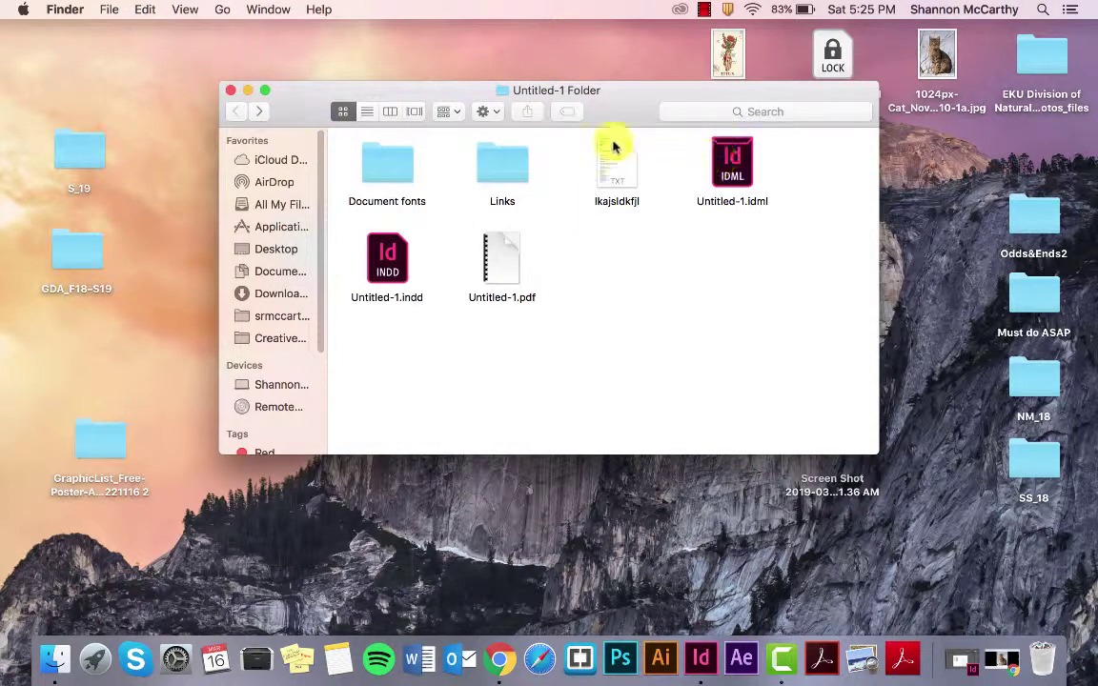
mouse_move(490, 245)
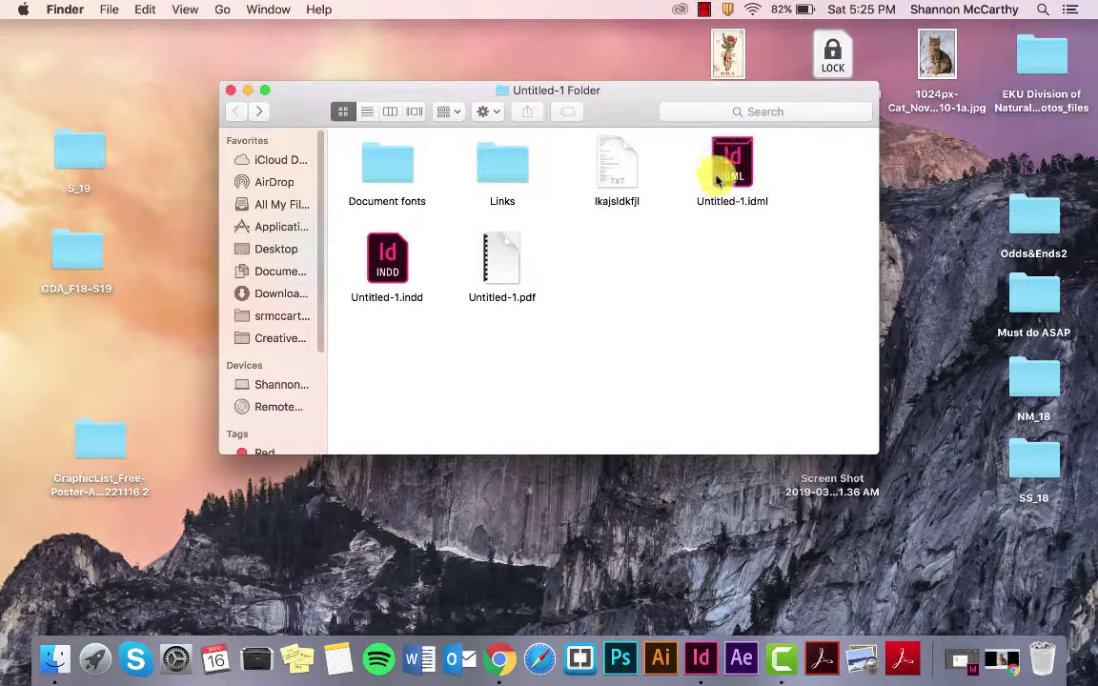
- Back in InDesign, scroll to the cat spread and select the cat jpg in the Links panel
left_click(694, 675)
scroll(588, 348, "up", 5)
scroll(588, 348, "up", 3)
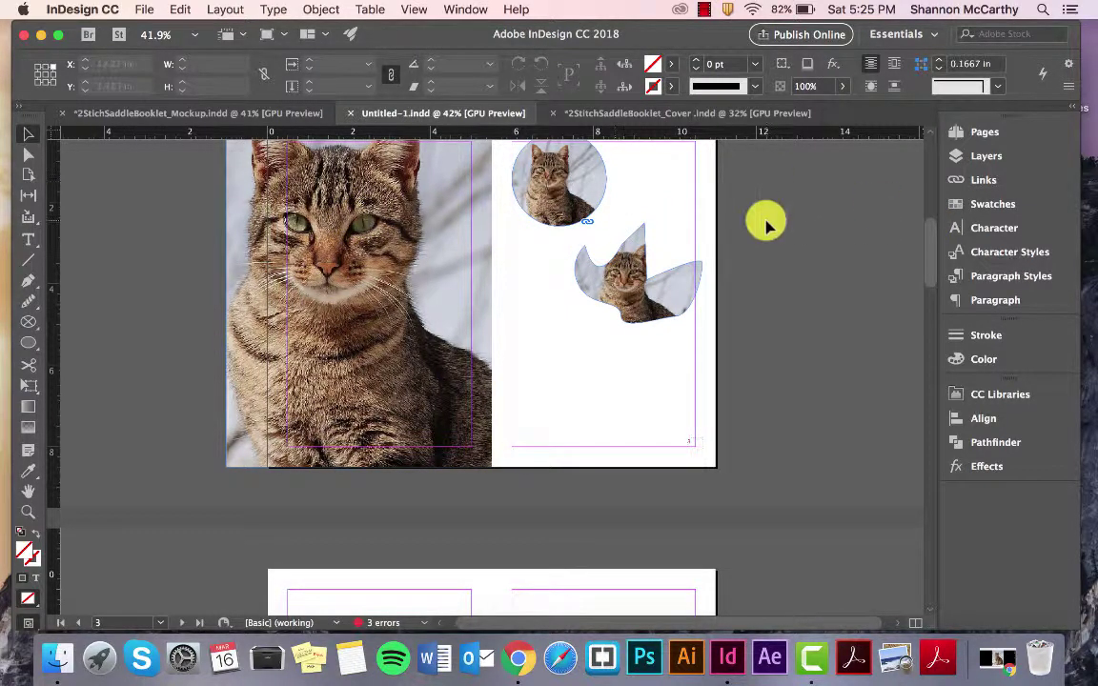
left_click(974, 180)
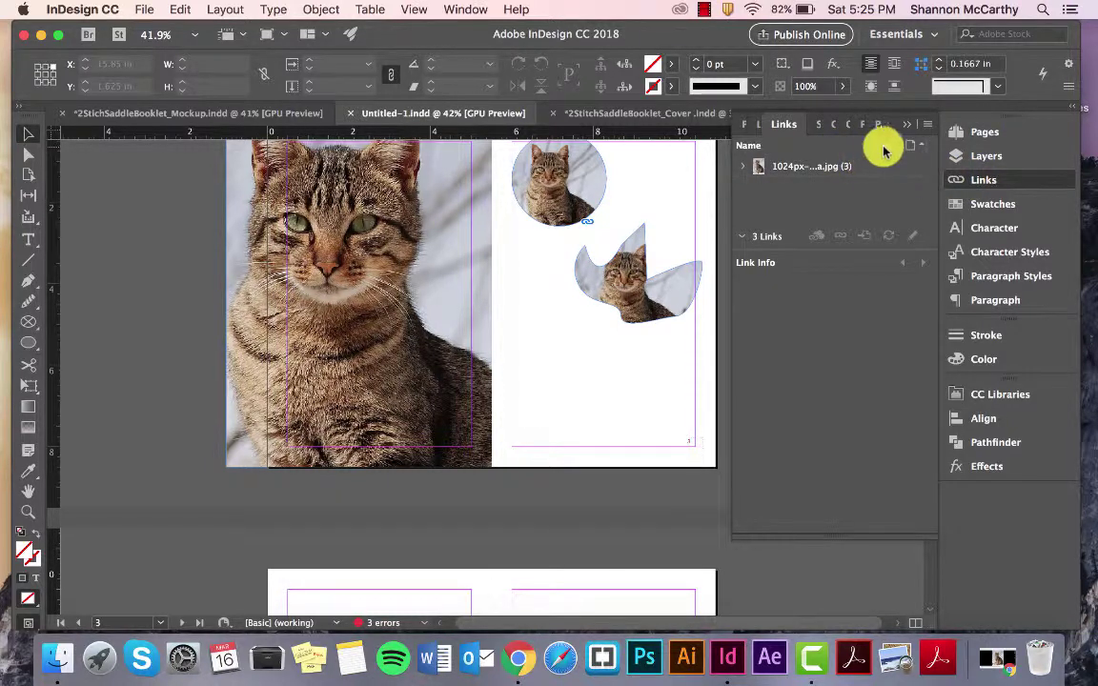
left_click(817, 167)
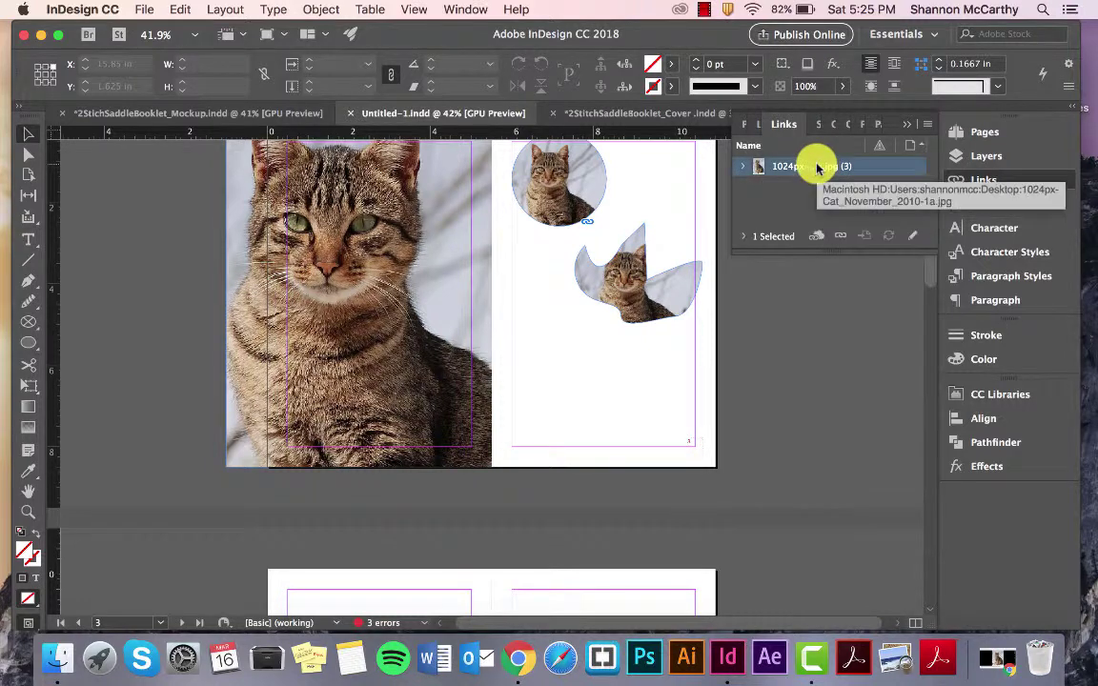
left_click(908, 127)
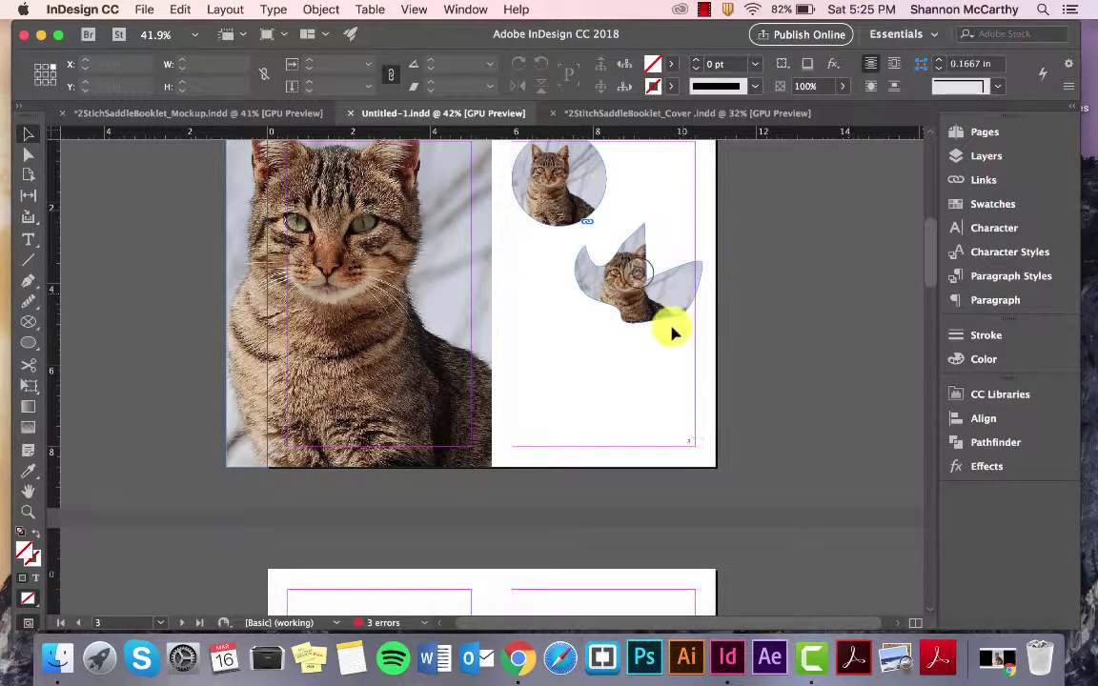
- Zoom out and scroll through all of the booklet's spreads
key("super+minus")
scroll(671, 337, "up", 2)
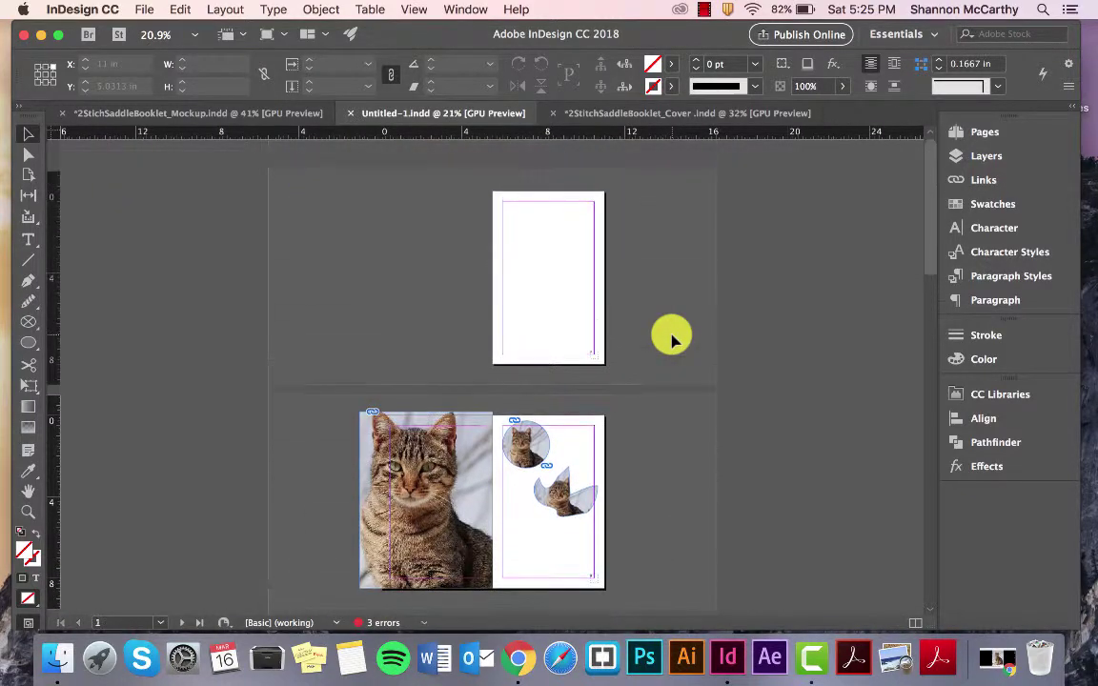
scroll(651, 444, "down", 6)
scroll(654, 452, "down", 15)
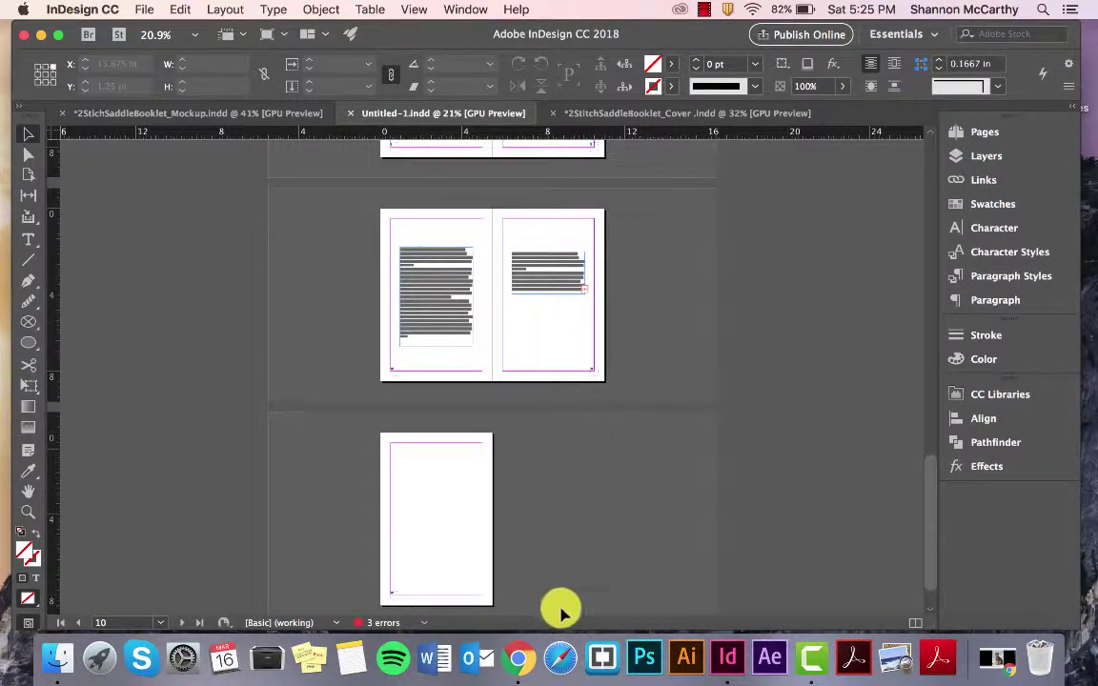
scroll(257, 405, "up", 1)
scroll(260, 402, "up", 15)
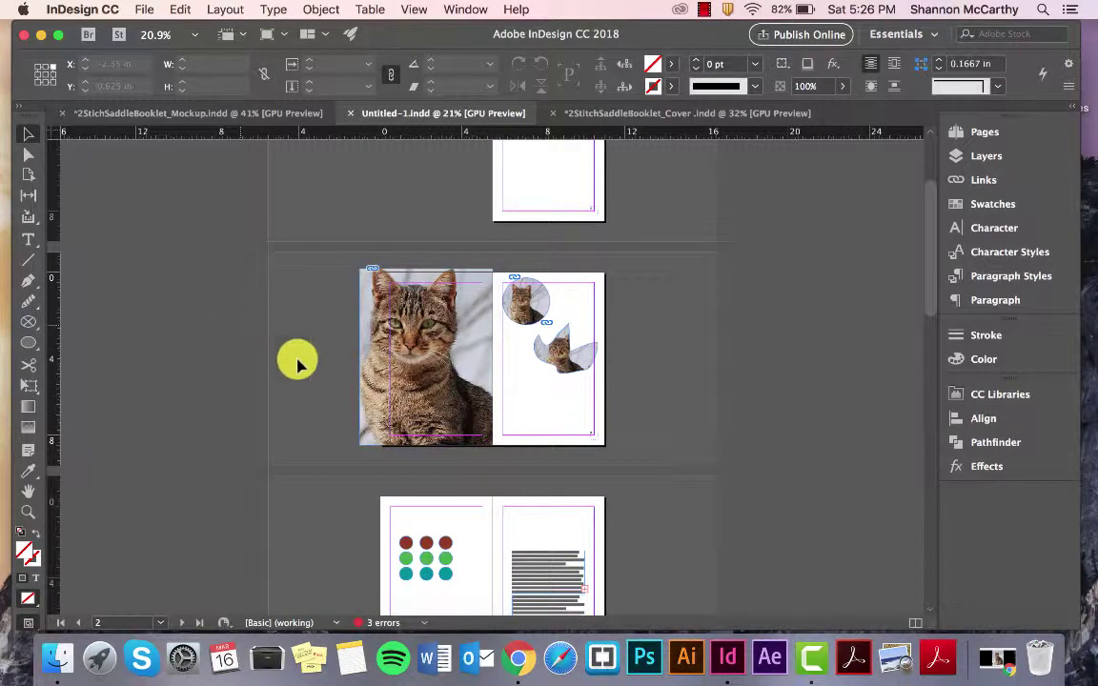
scroll(321, 381, "down", 3)
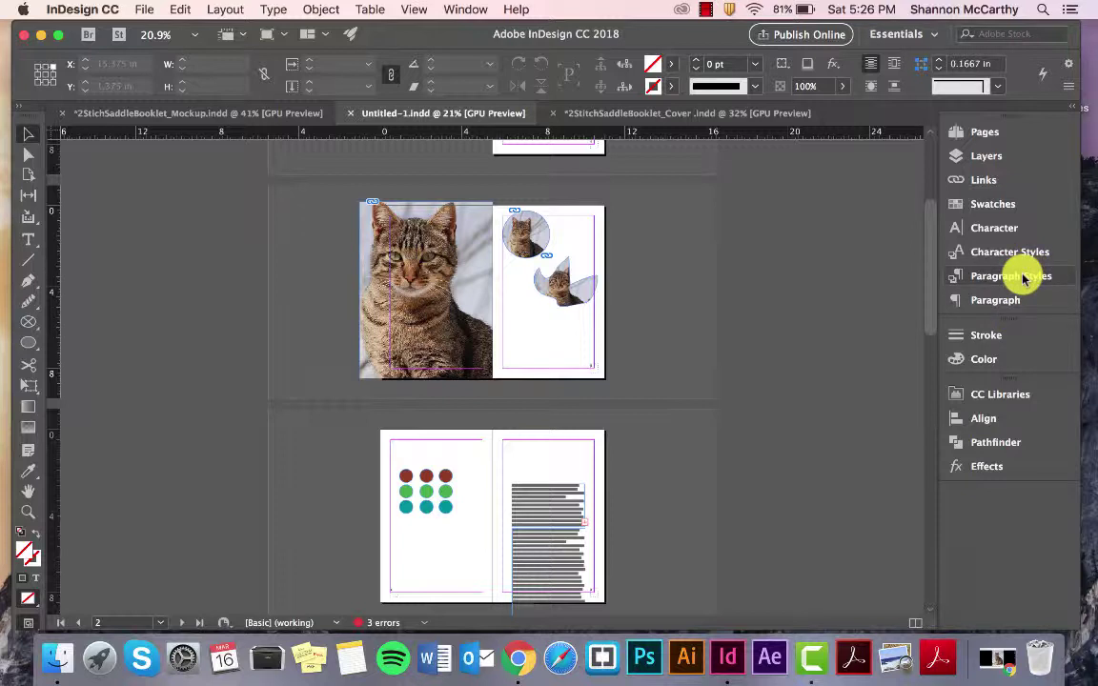
- Display the blank A-Master spread from the Pages panel
left_click(984, 131)
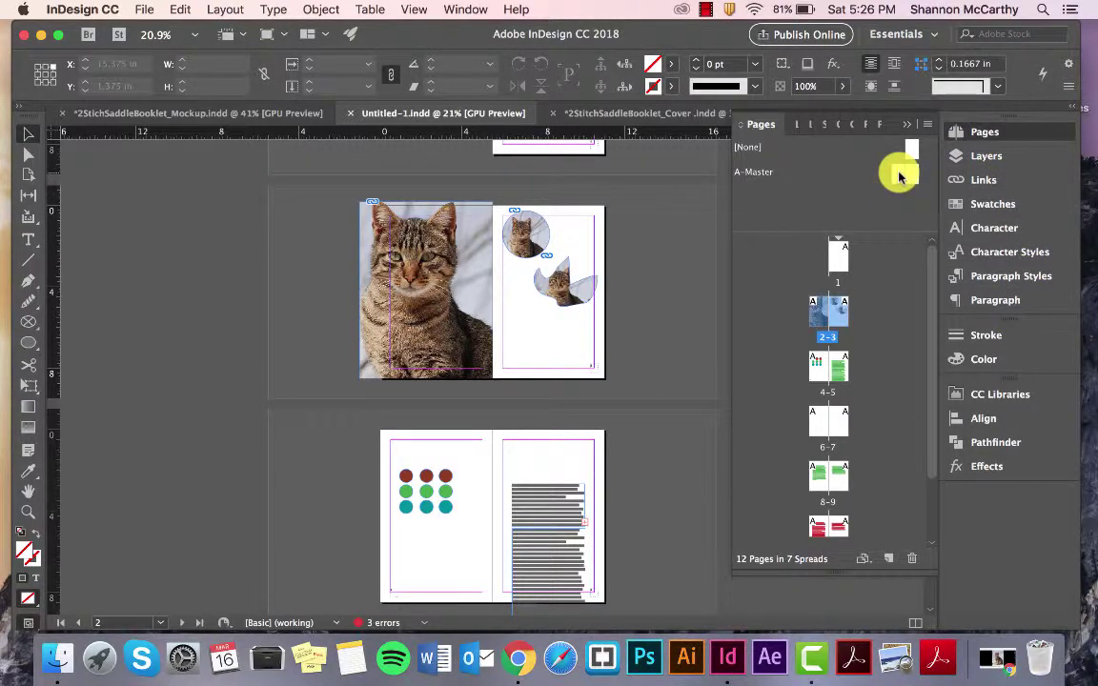
double_click(903, 175)
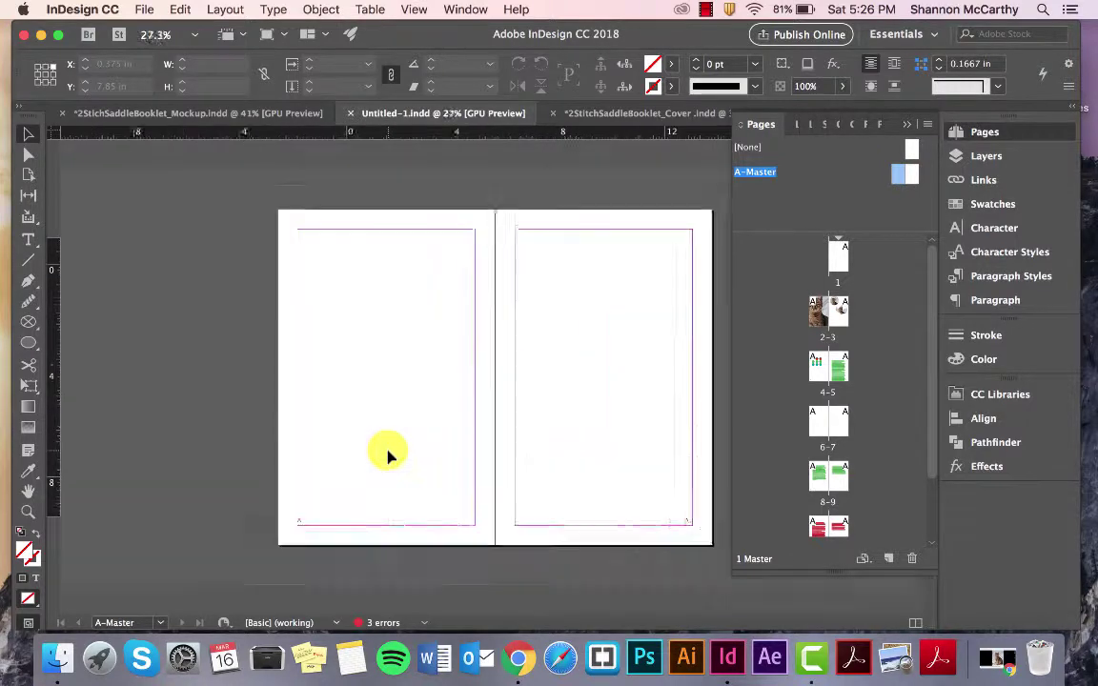
scroll(388, 456, "up", 3)
scroll(388, 455, "down", 3)
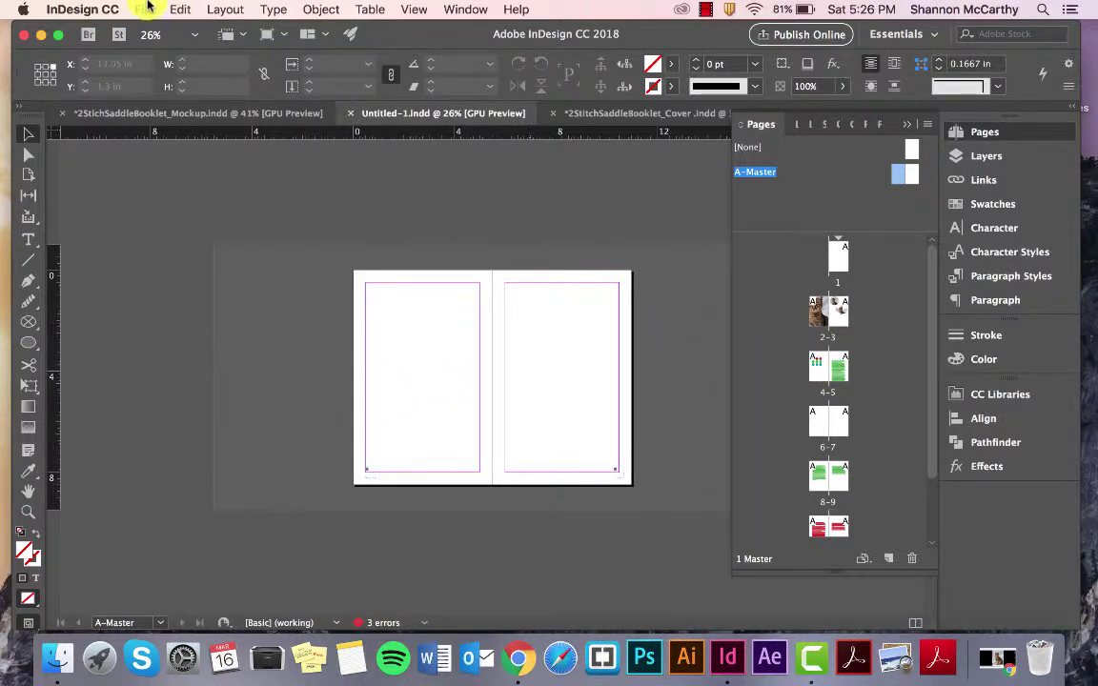
left_click(144, 8)
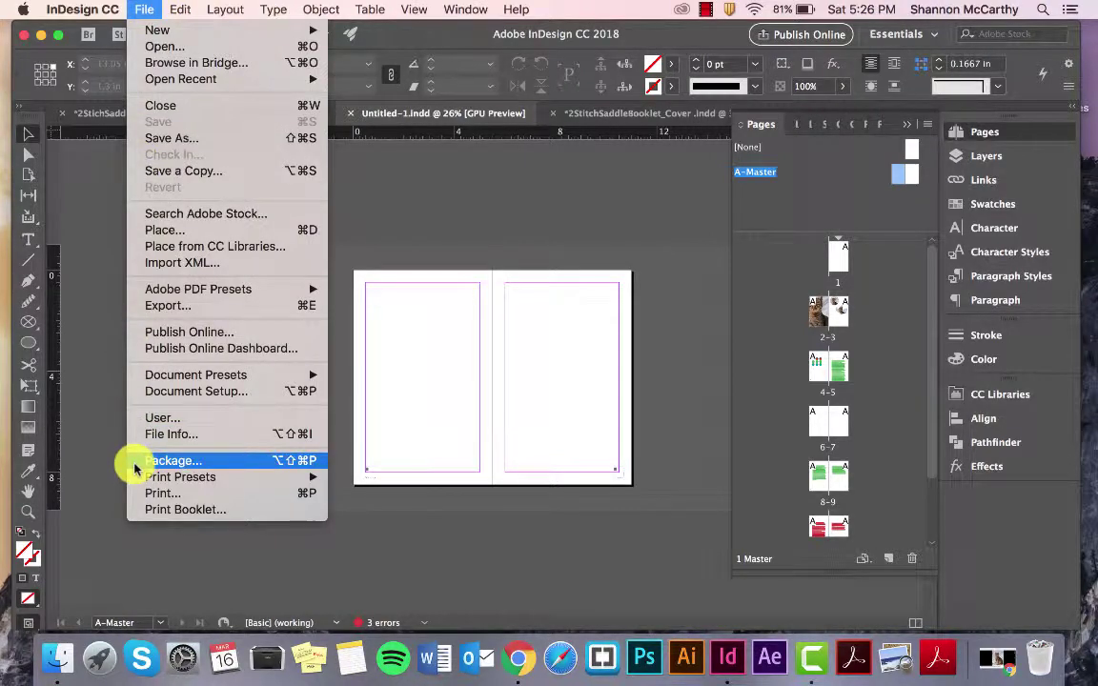
left_click(500, 399)
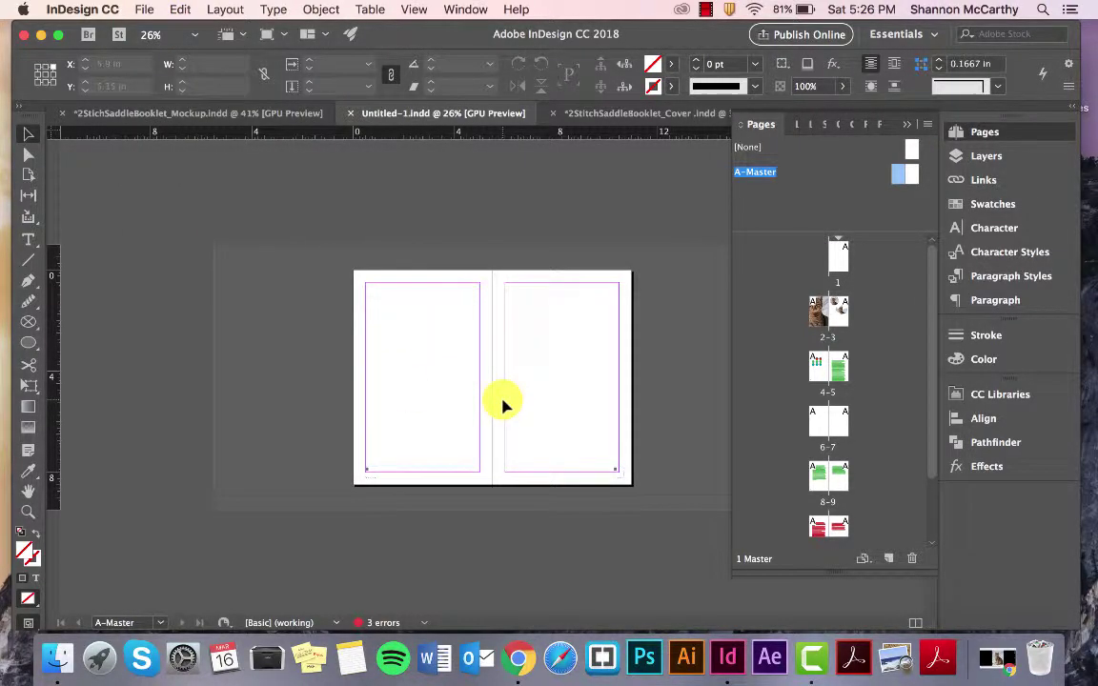